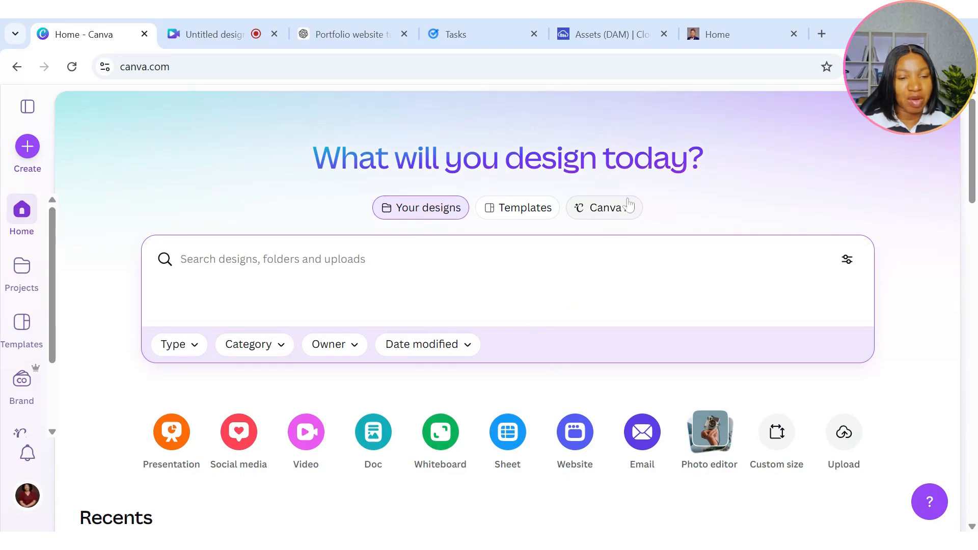
# Paste the prompt for a math teacher's professional portfolio website into Canva AI and choose Code as the output type.
pyautogui.click(609, 213)
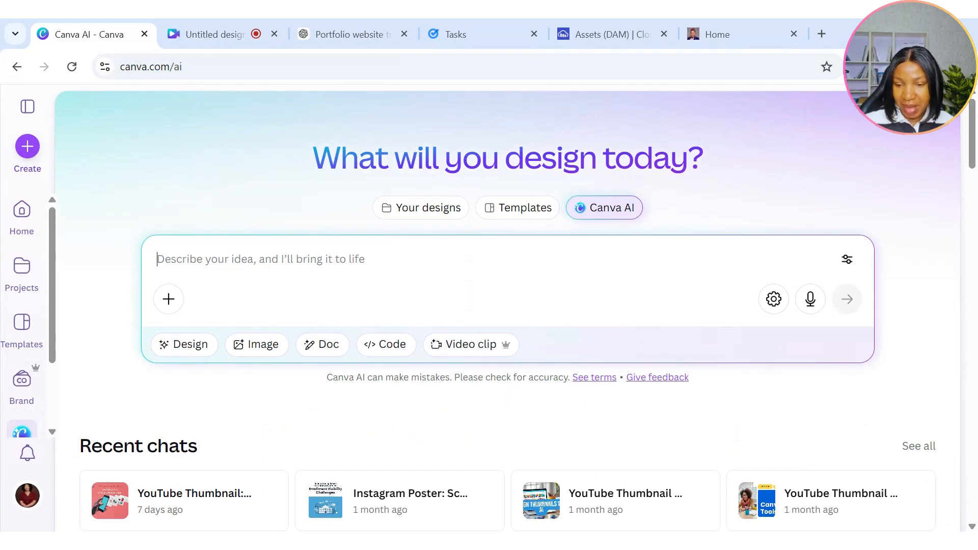
pyautogui.hotkey('ctrl', 'v')
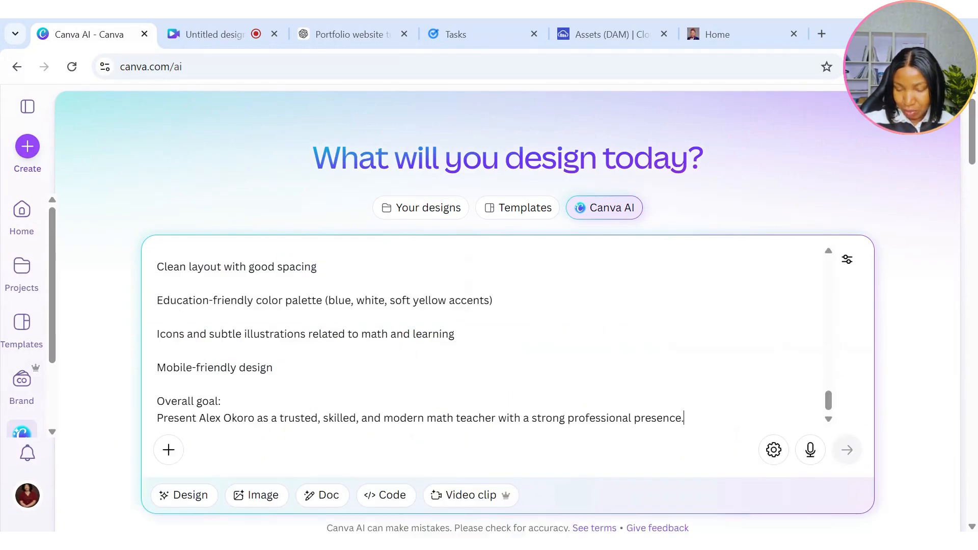
pyautogui.scroll(-2, 584, 410)
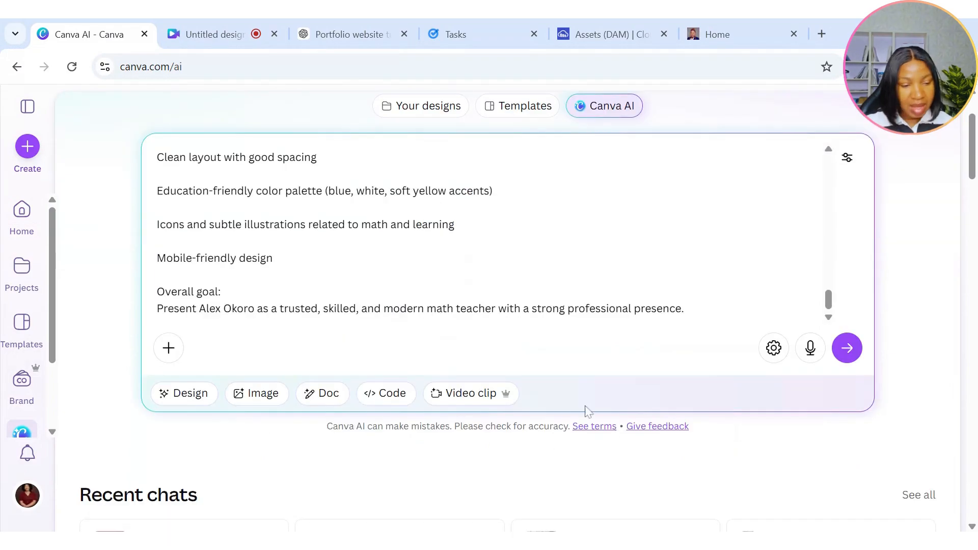
pyautogui.click(399, 398)
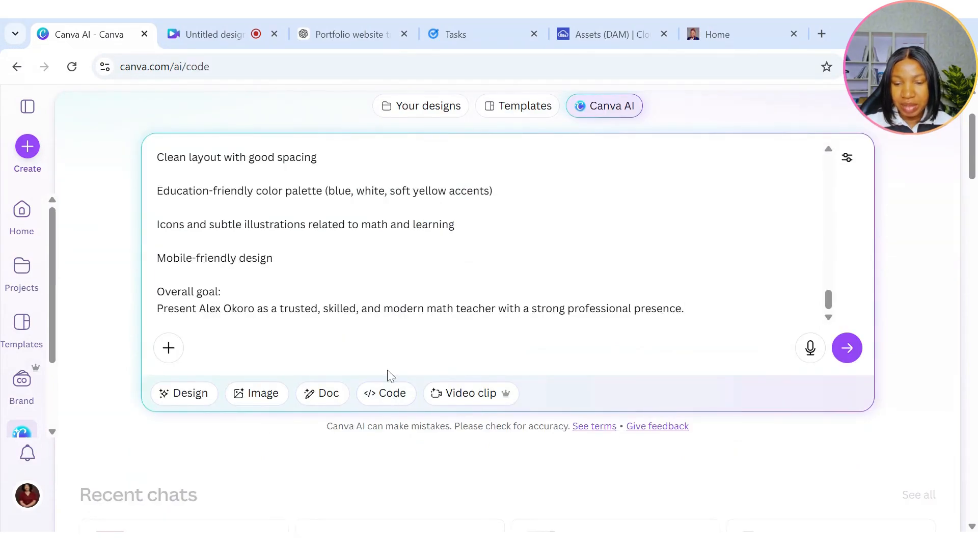
# Review the pasted portfolio website prompt from its purpose to its overall goal and submit it for code generation.
pyautogui.scroll(-6, 554, 369)
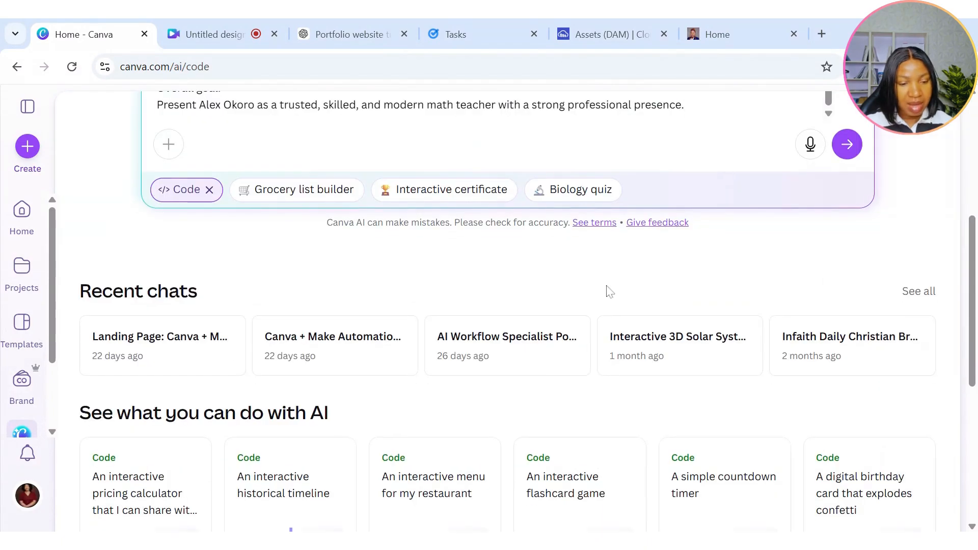
pyautogui.scroll(6, 800, 204)
pyautogui.scroll(20, 488, 331)
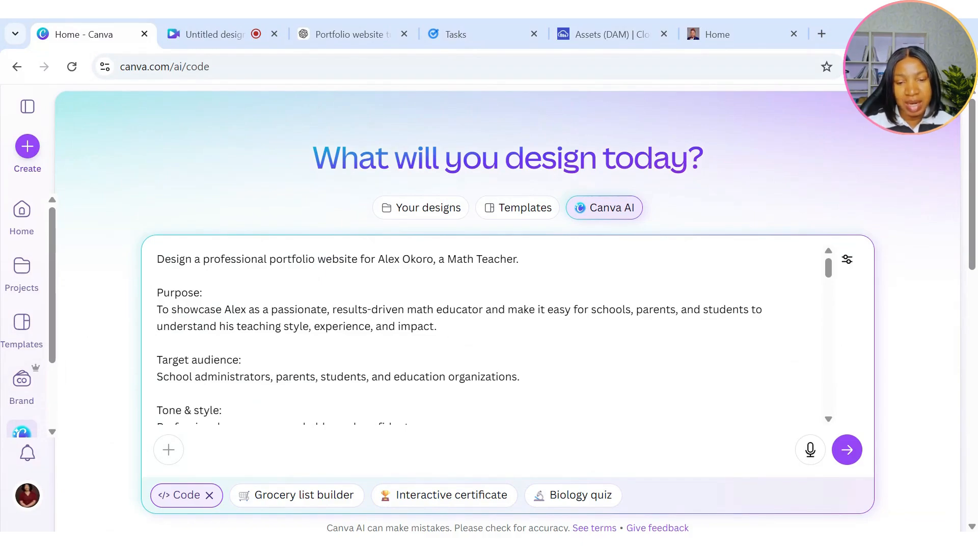
pyautogui.scroll(-20, 489, 331)
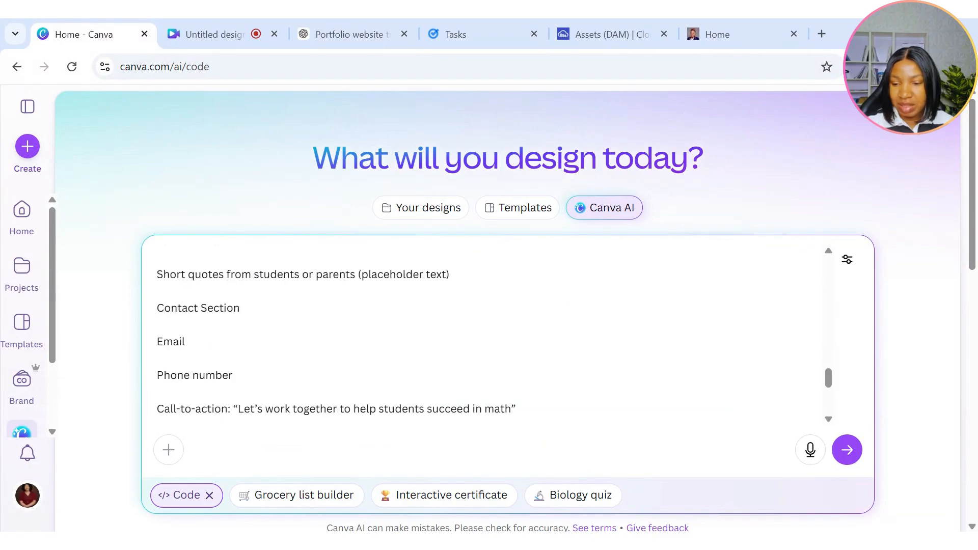
pyautogui.scroll(-10, 683, 353)
pyautogui.scroll(6, 795, 168)
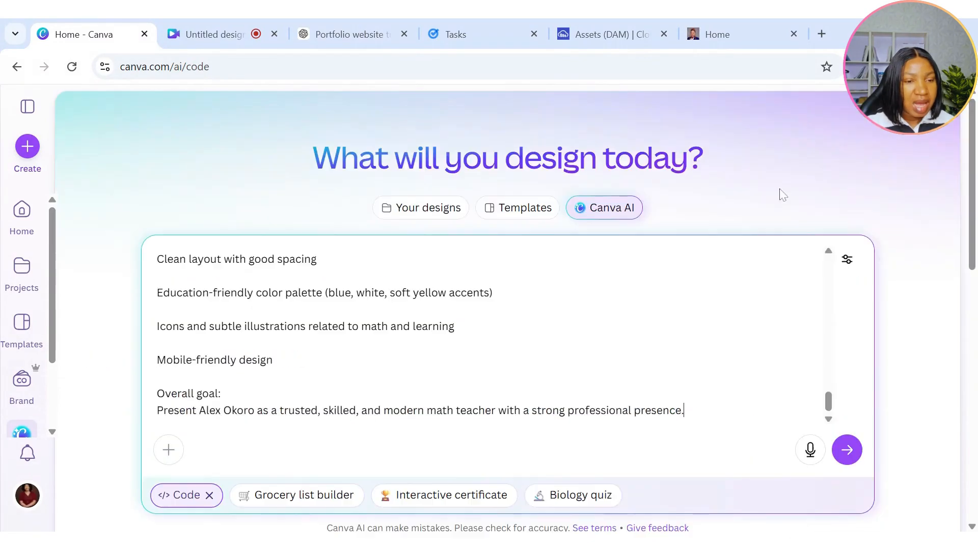
pyautogui.scroll(-5, 939, 230)
pyautogui.scroll(2, 820, 198)
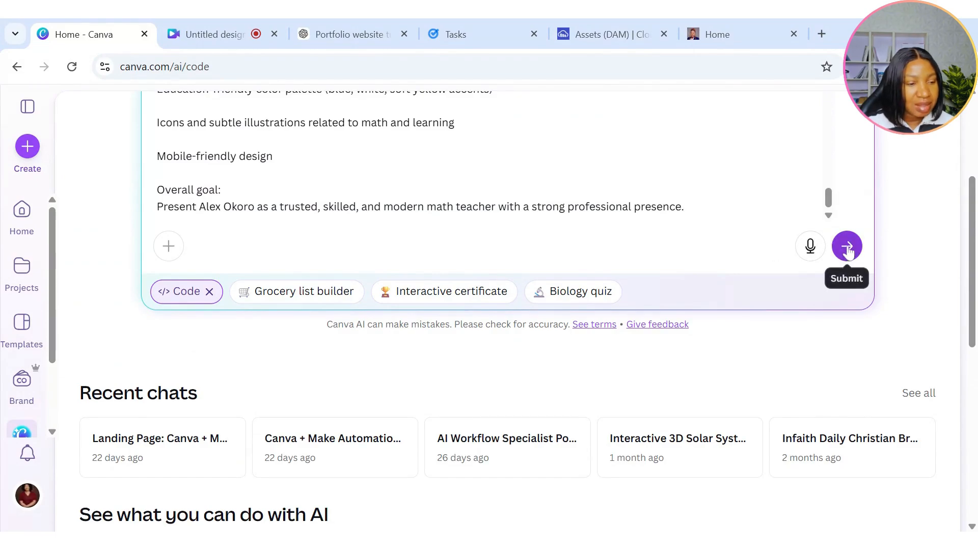
pyautogui.scroll(-3, 586, 203)
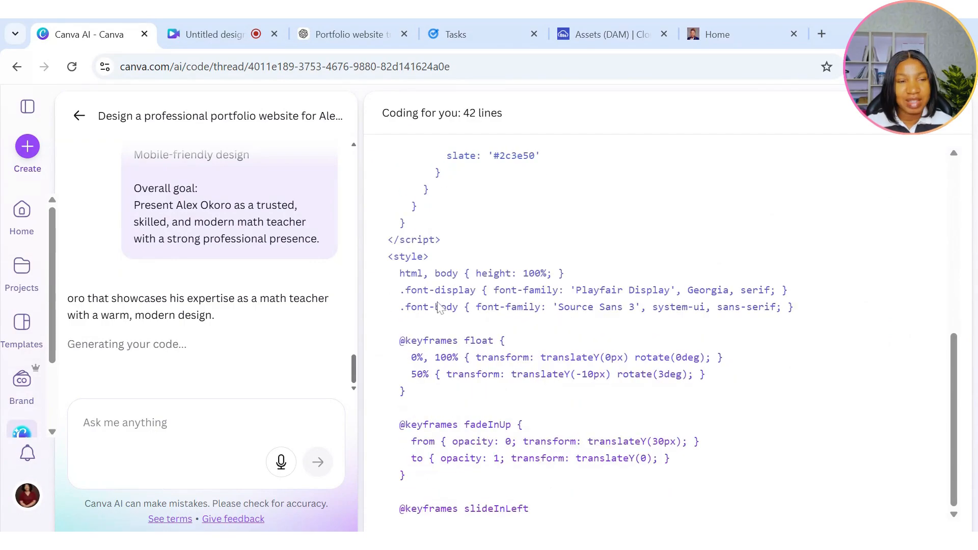
# Switch to the published AI Workflow Specialist portfolio site and examine its hero, about, services, call-to-action and footer sections.
pyautogui.click(702, 39)
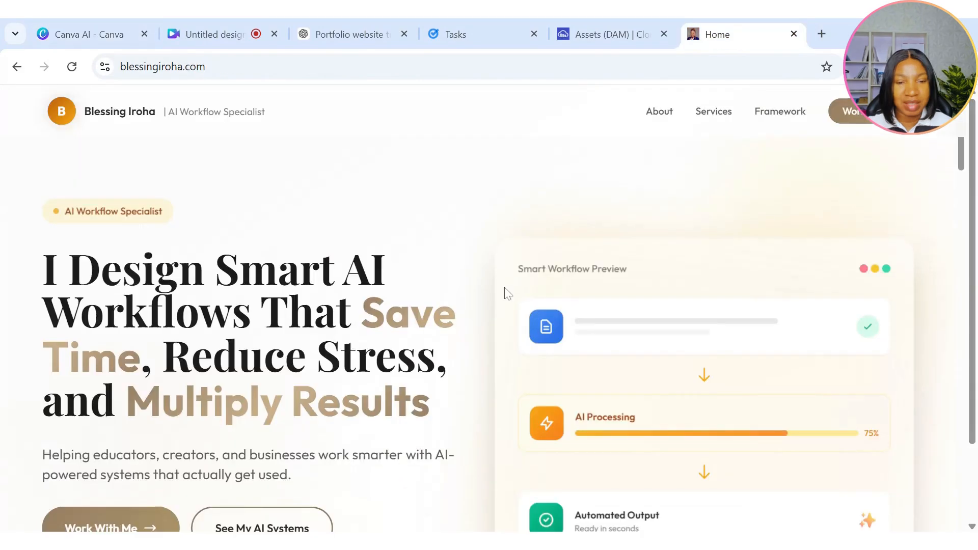
pyautogui.scroll(-4, 508, 294)
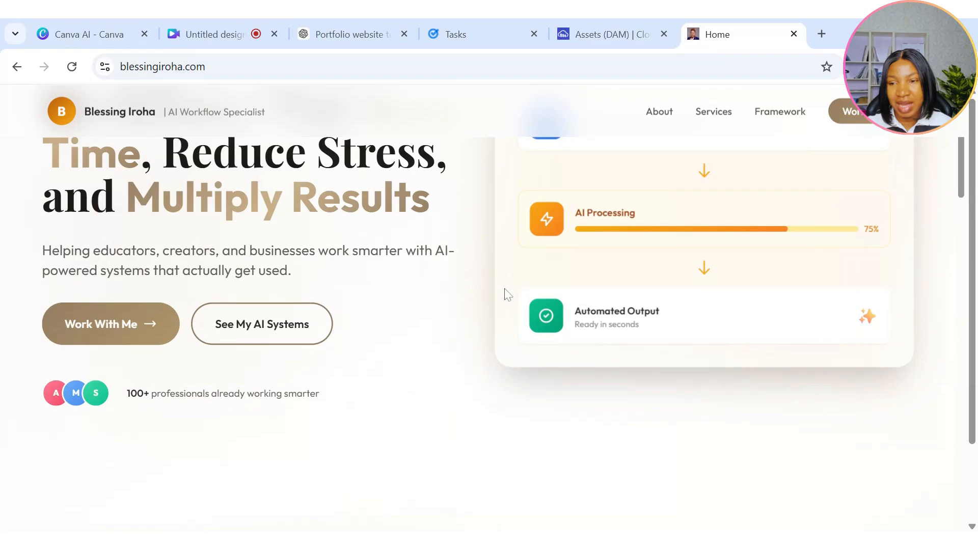
pyautogui.scroll(-5, 507, 294)
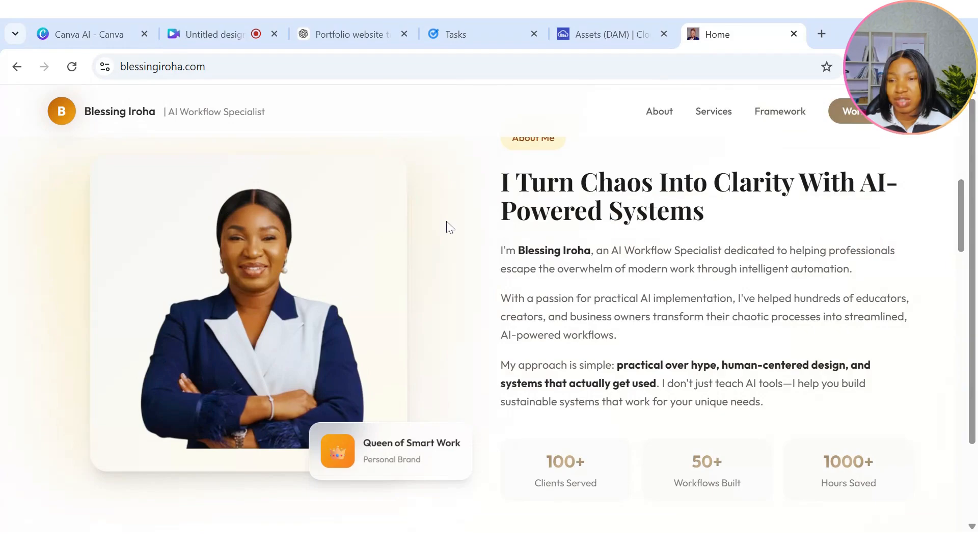
pyautogui.scroll(-10, 447, 225)
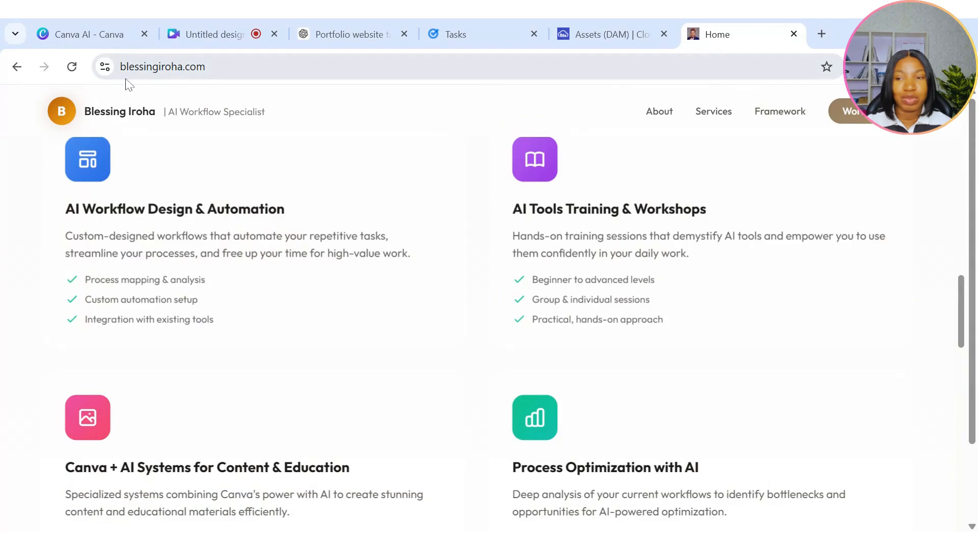
pyautogui.scroll(-10, 609, 437)
pyautogui.scroll(-10, 609, 437)
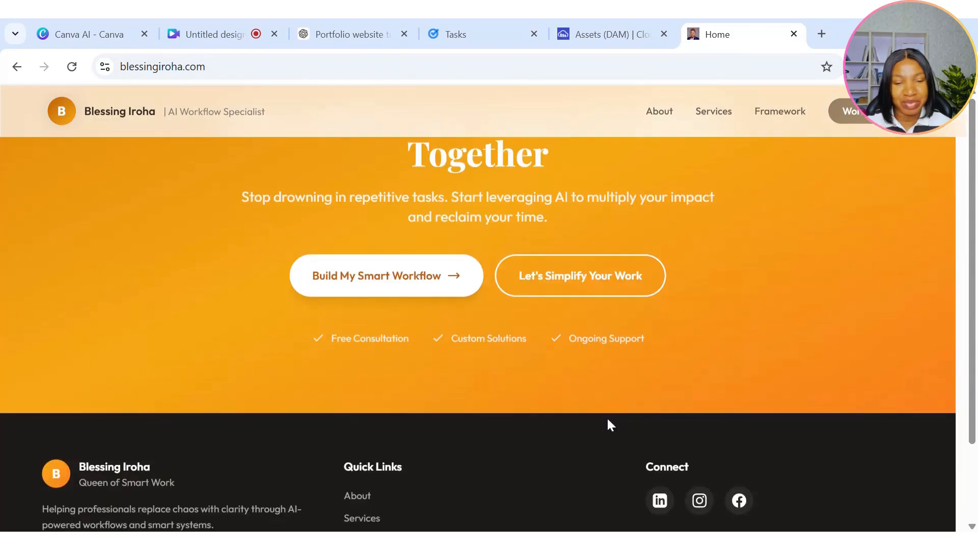
pyautogui.scroll(-1, 608, 420)
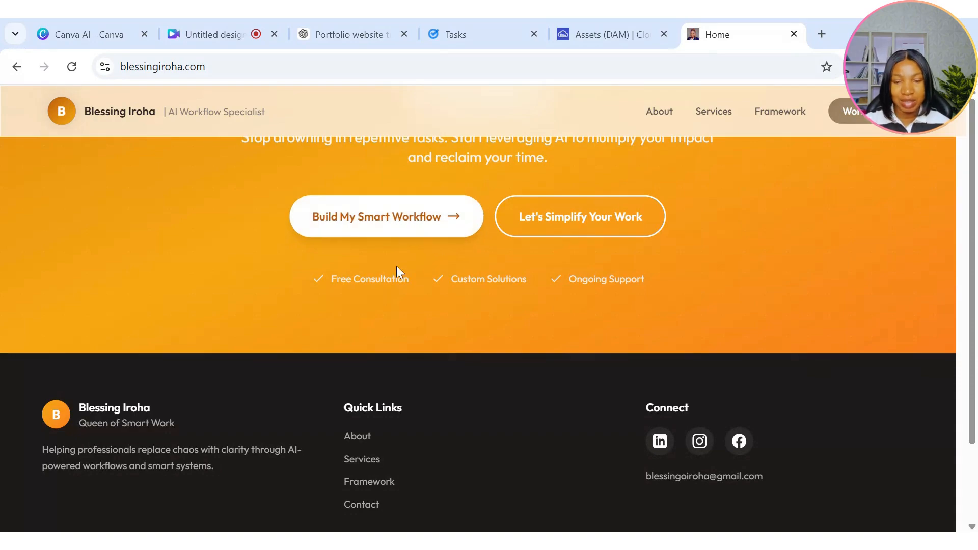
pyautogui.scroll(6, 521, 414)
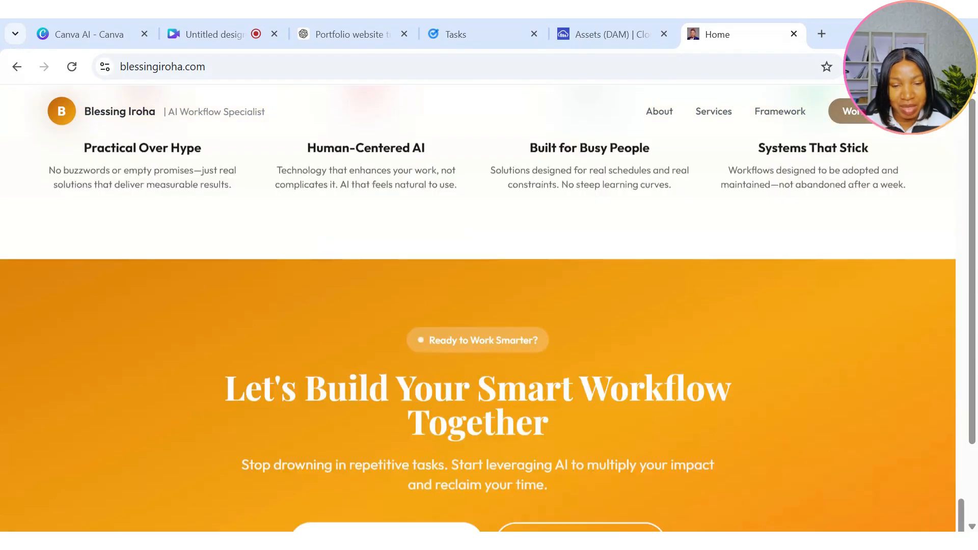
pyautogui.scroll(-2, 521, 414)
pyautogui.scroll(-5, 521, 413)
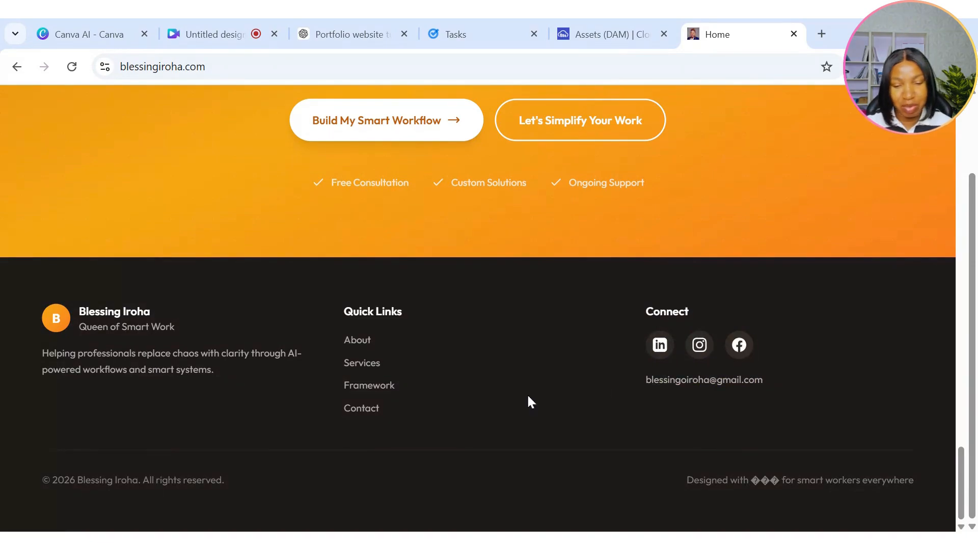
pyautogui.scroll(2, 561, 407)
pyautogui.scroll(-2, 633, 426)
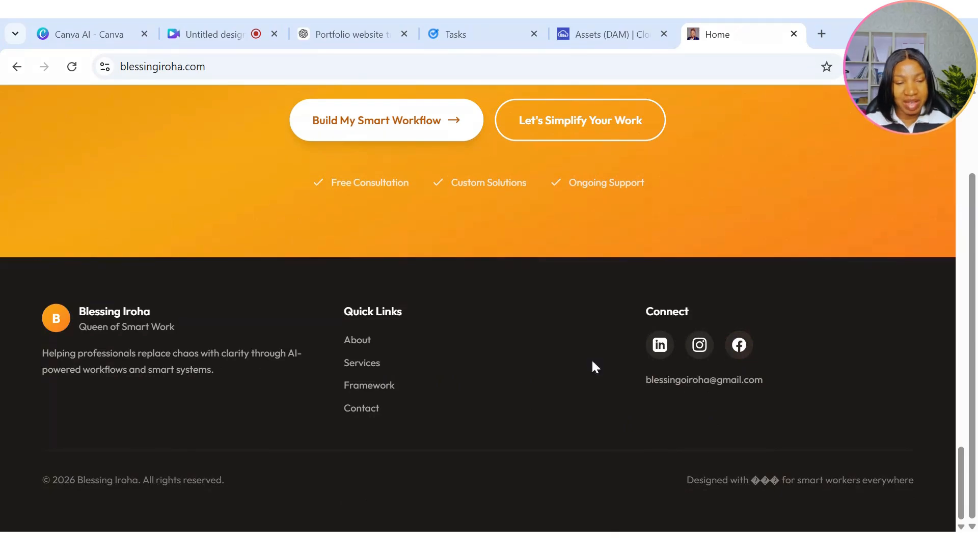
pyautogui.scroll(15, 491, 402)
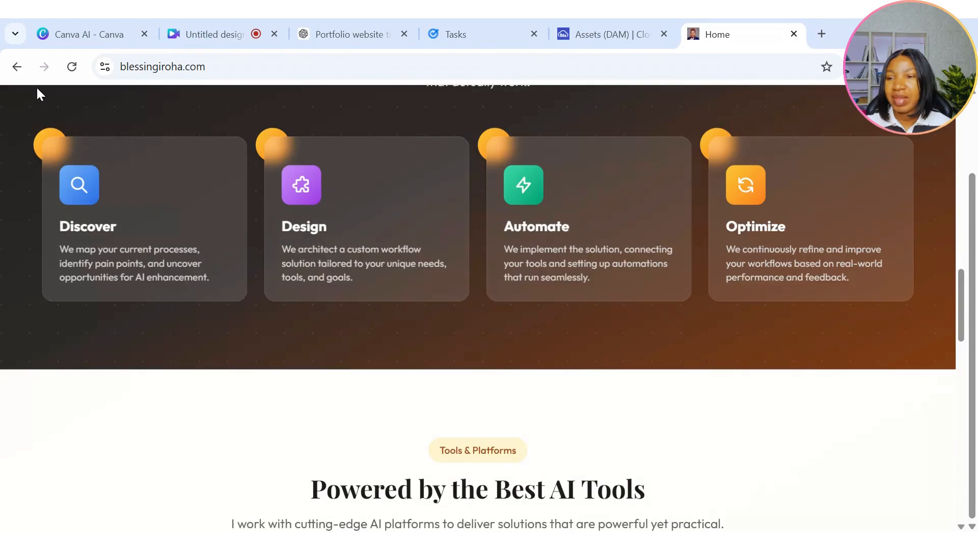
# Return to the Canva AI chat and examine the generated math teacher website's sections and its illustrated hero portrait.
pyautogui.click(87, 35)
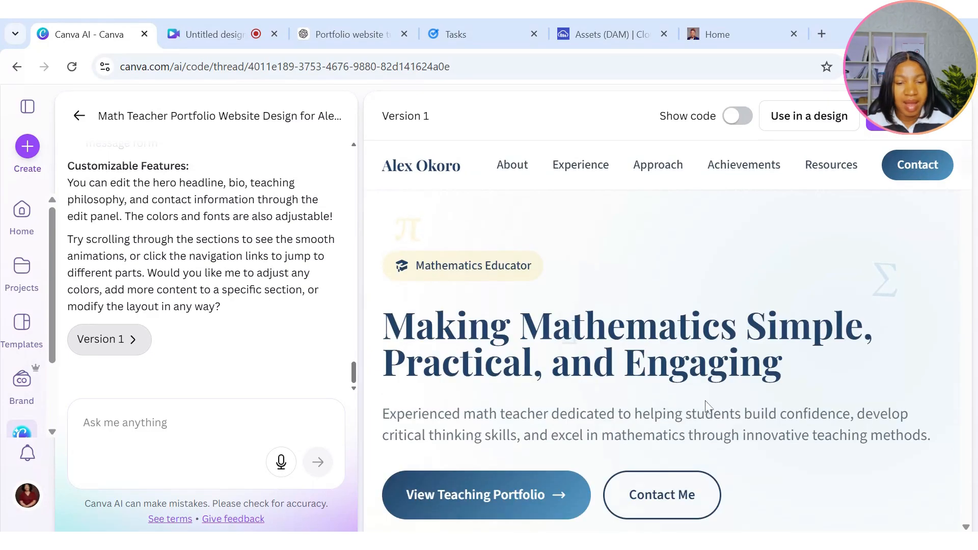
pyautogui.scroll(-5, 702, 408)
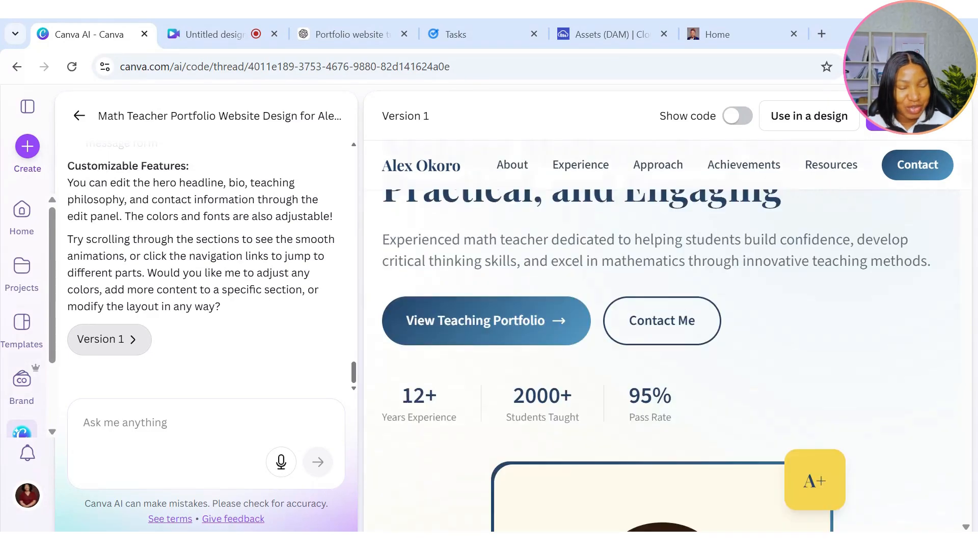
pyautogui.scroll(-10, 748, 337)
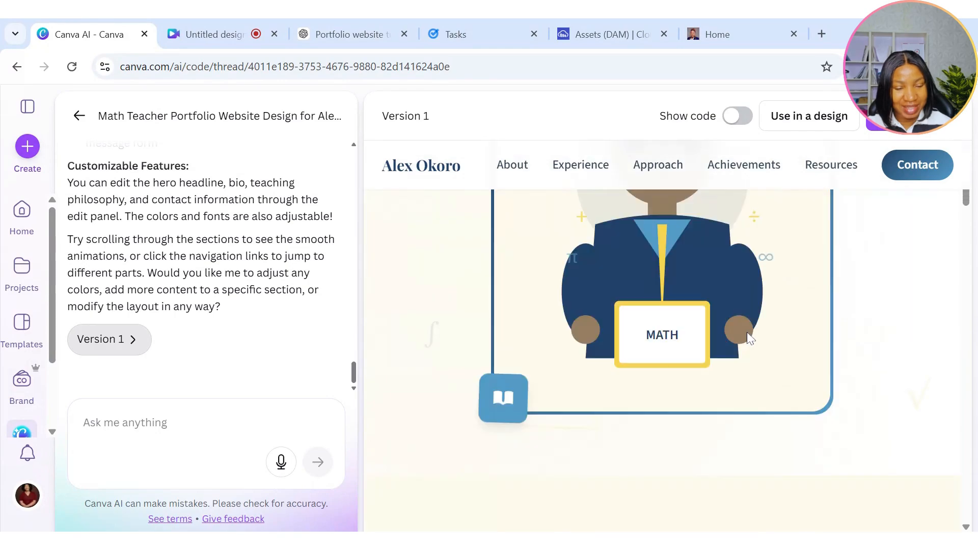
pyautogui.scroll(-10, 760, 341)
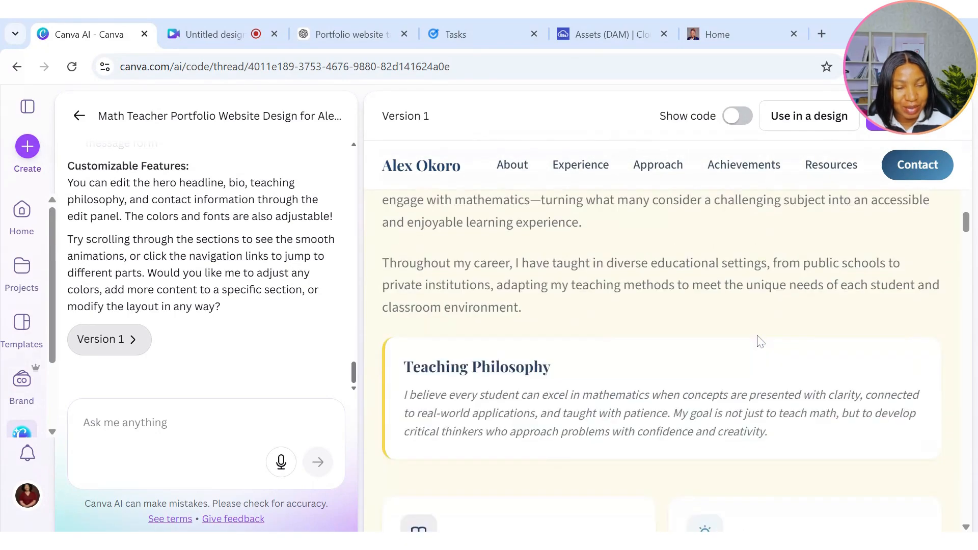
pyautogui.scroll(-10, 760, 341)
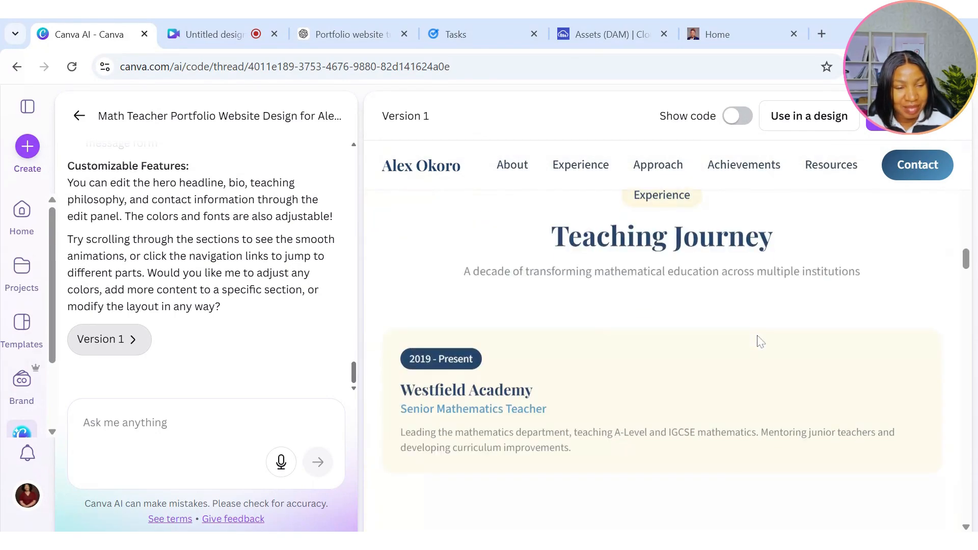
pyautogui.scroll(-5, 760, 339)
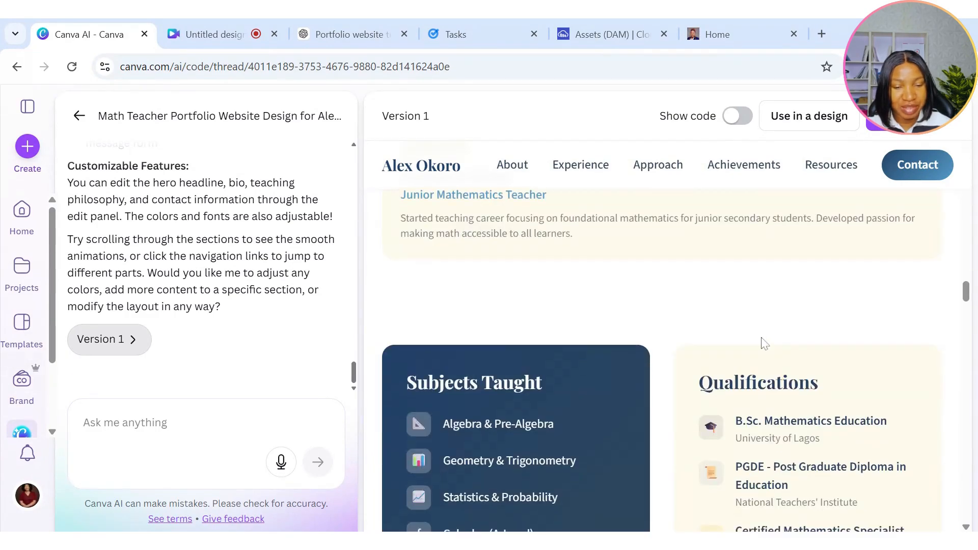
pyautogui.scroll(10, 826, 424)
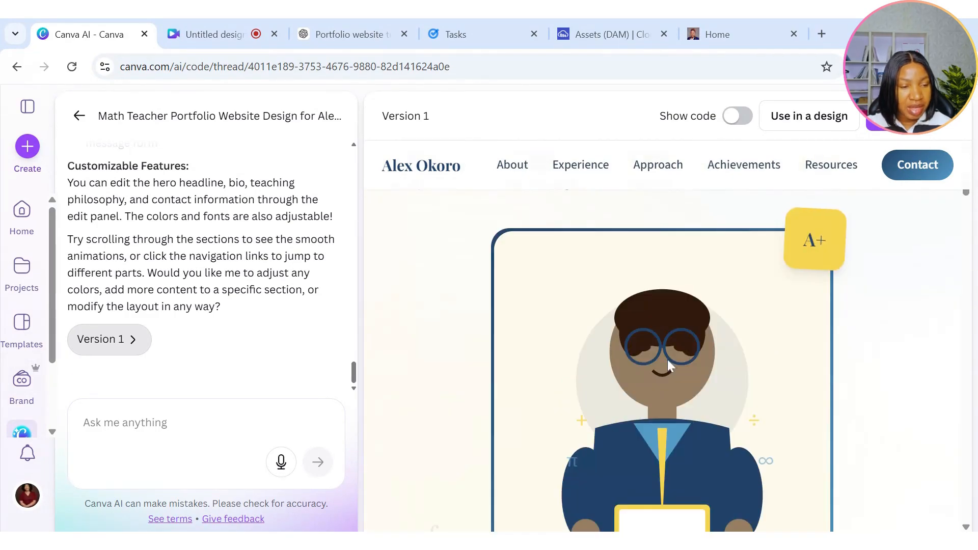
pyautogui.scroll(-3, 691, 357)
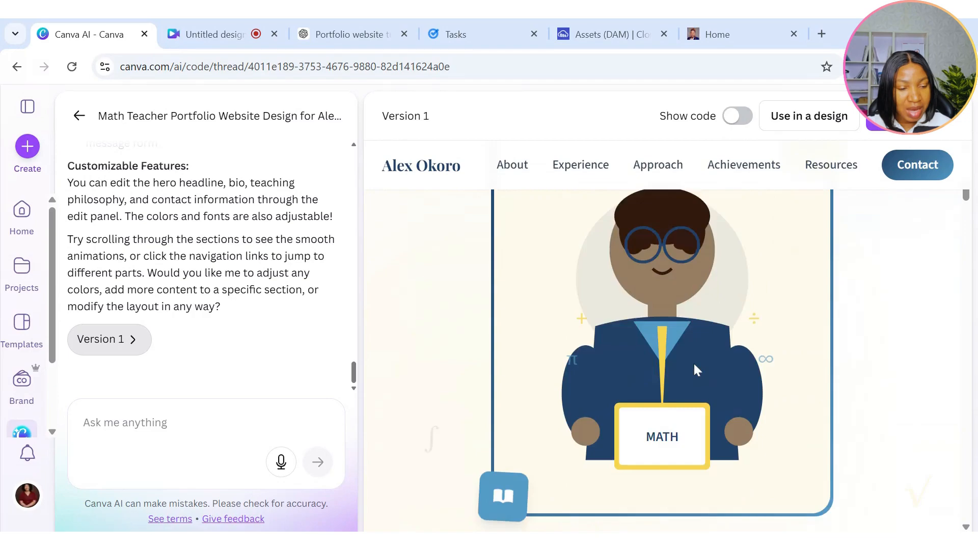
pyautogui.scroll(4, 627, 378)
pyautogui.scroll(4, 628, 379)
pyautogui.scroll(-4, 659, 379)
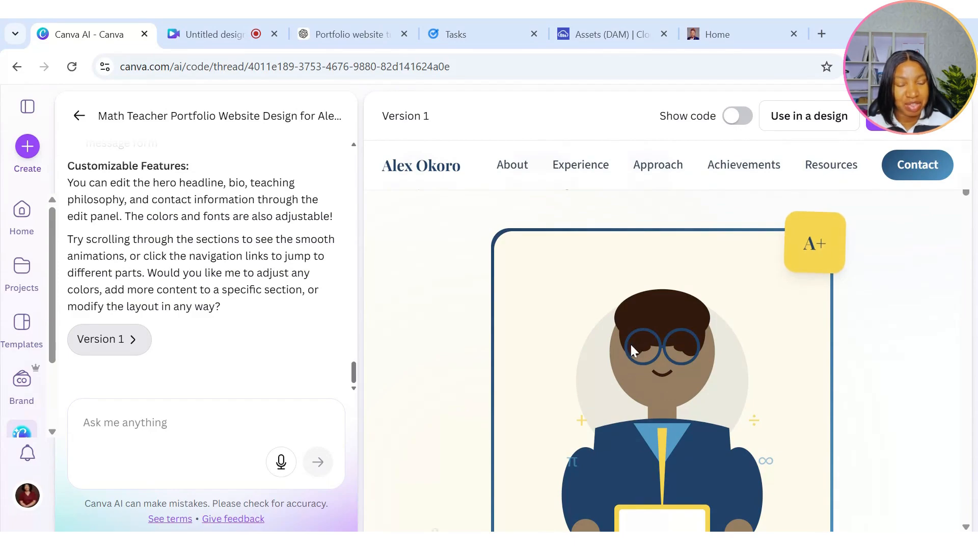
# Switch to the Cloudinary media library and copy the original delivery URL of the math teacher's portrait photo.
pyautogui.click(632, 26)
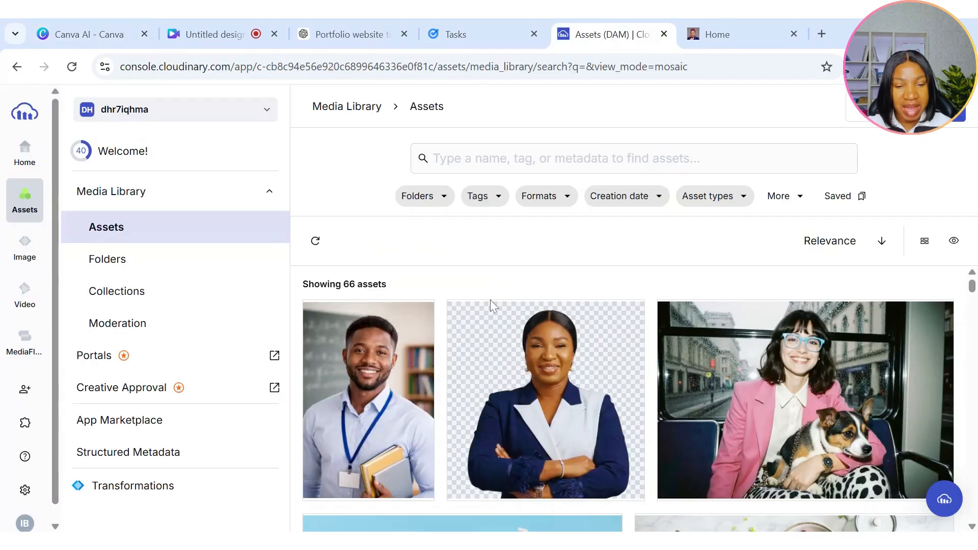
pyautogui.moveTo(415, 325)
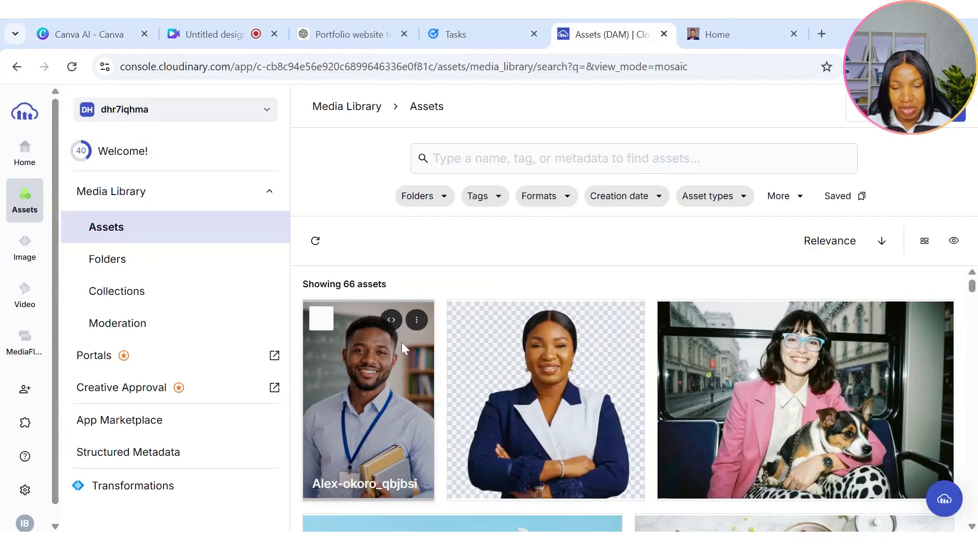
pyautogui.click(417, 321)
pyautogui.moveTo(479, 248)
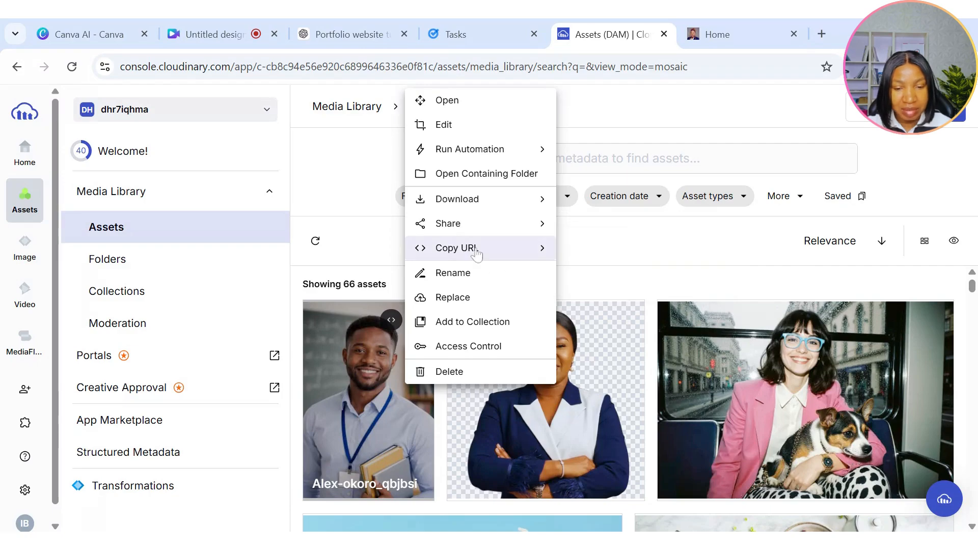
pyautogui.moveTo(470, 228)
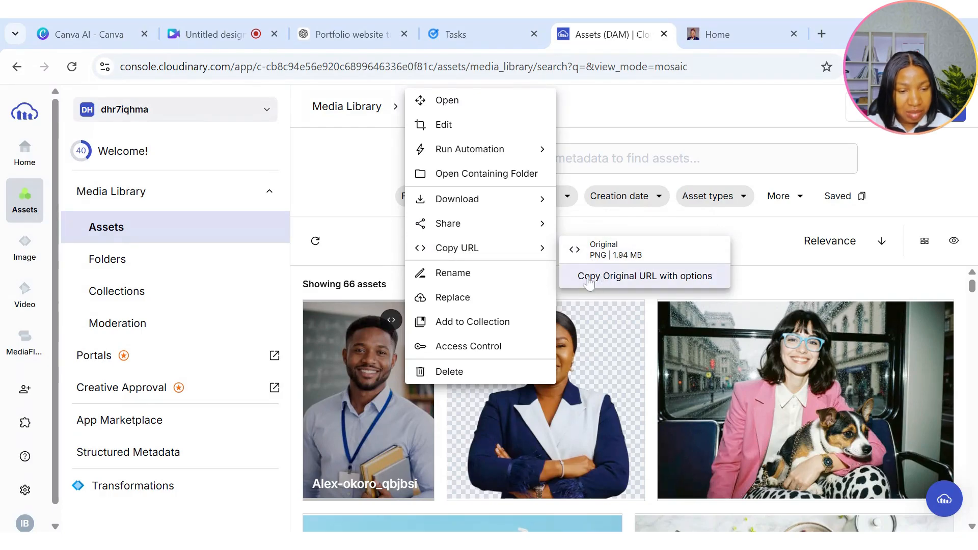
pyautogui.click(602, 278)
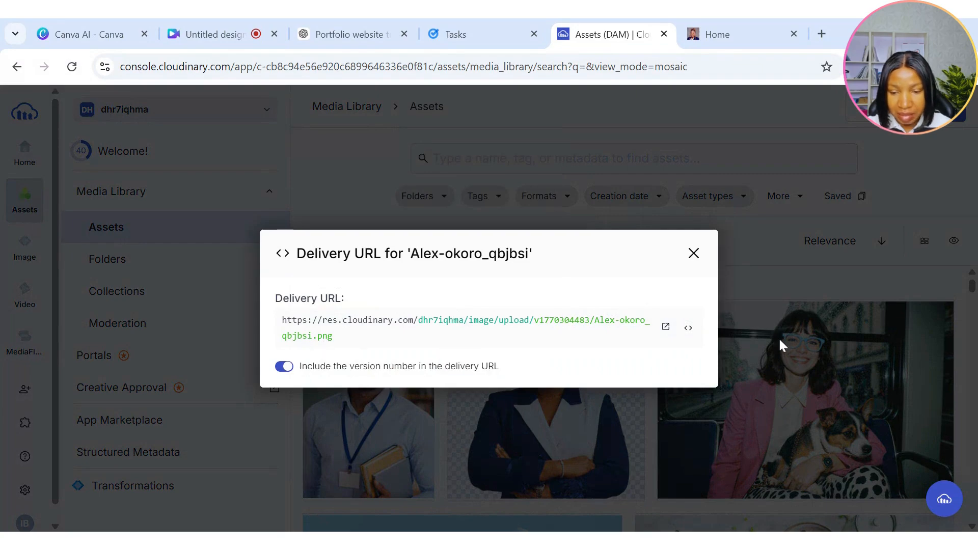
pyautogui.click(688, 330)
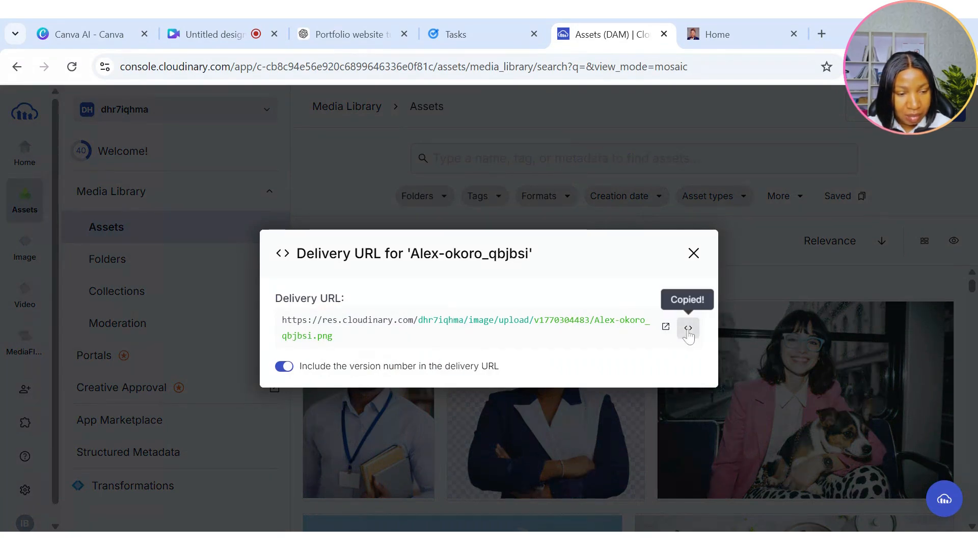
# Return to the Canva AI chat and begin a new request reading "Add his picture", checking the illustrated hero portrait.
pyautogui.click(105, 45)
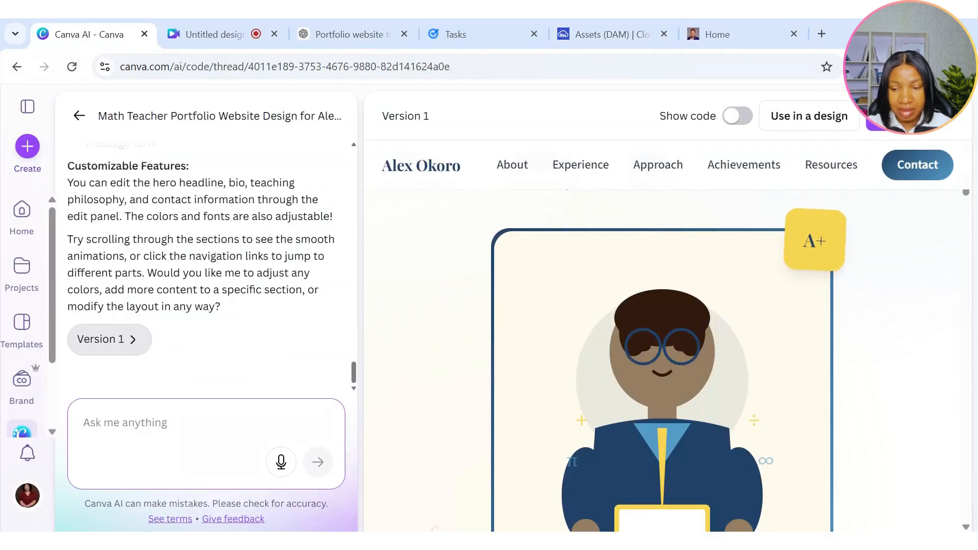
pyautogui.write('Add')
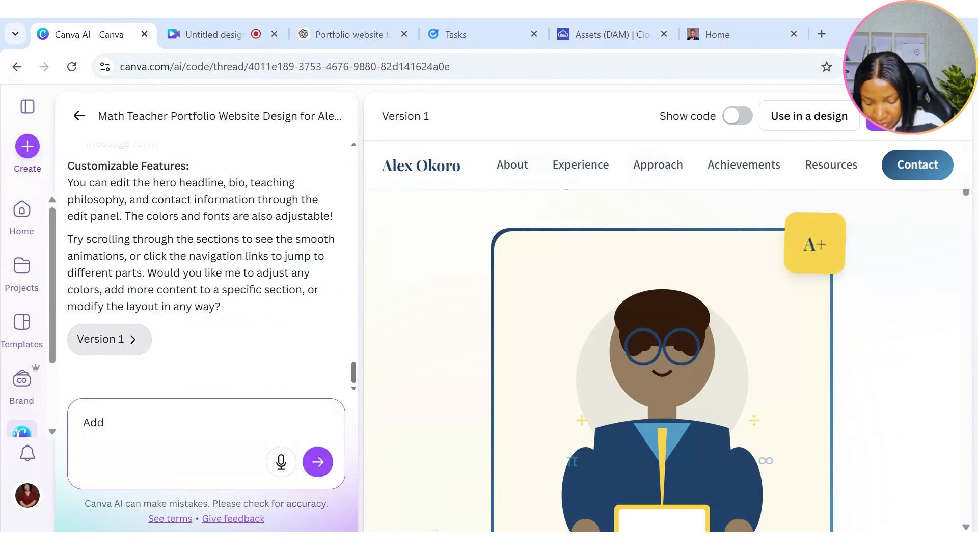
pyautogui.write(' his')
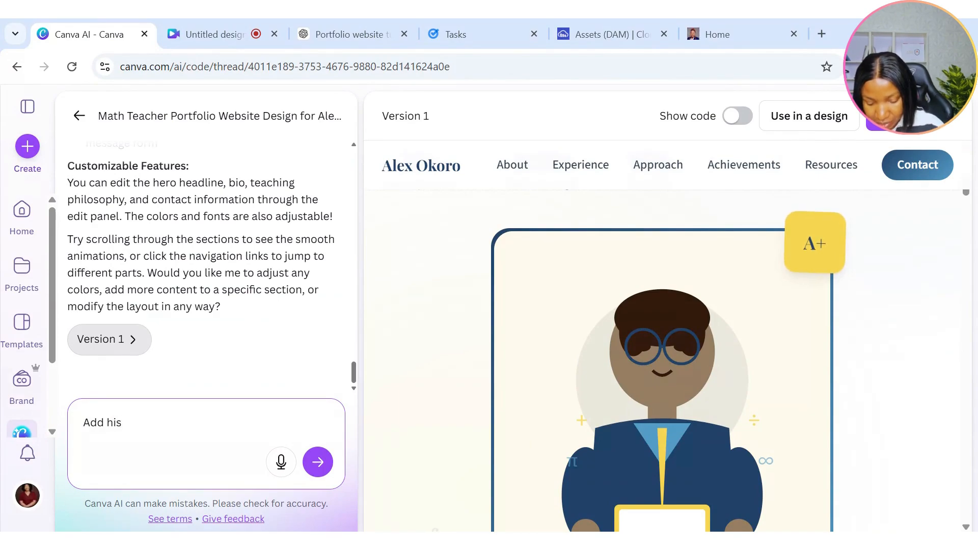
pyautogui.write(' picture')
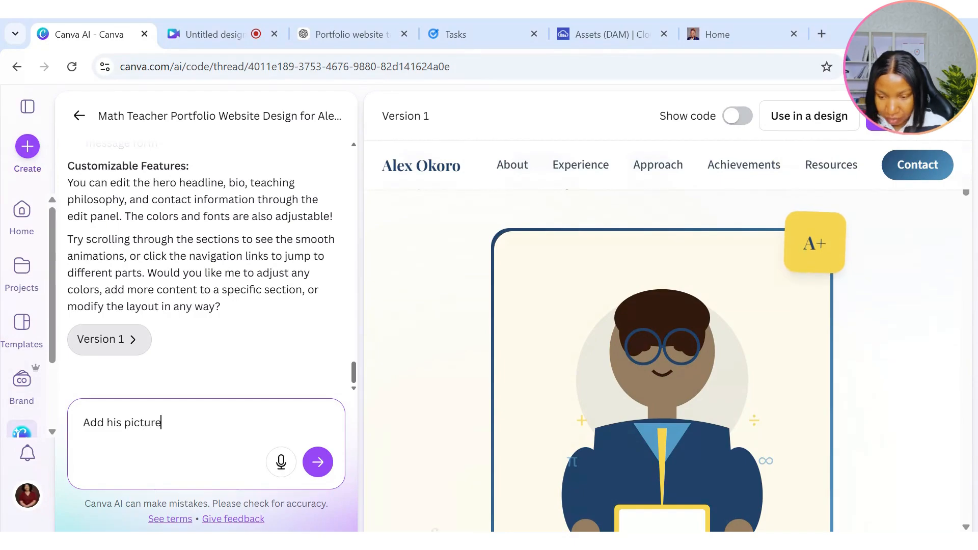
pyautogui.scroll(2, 497, 418)
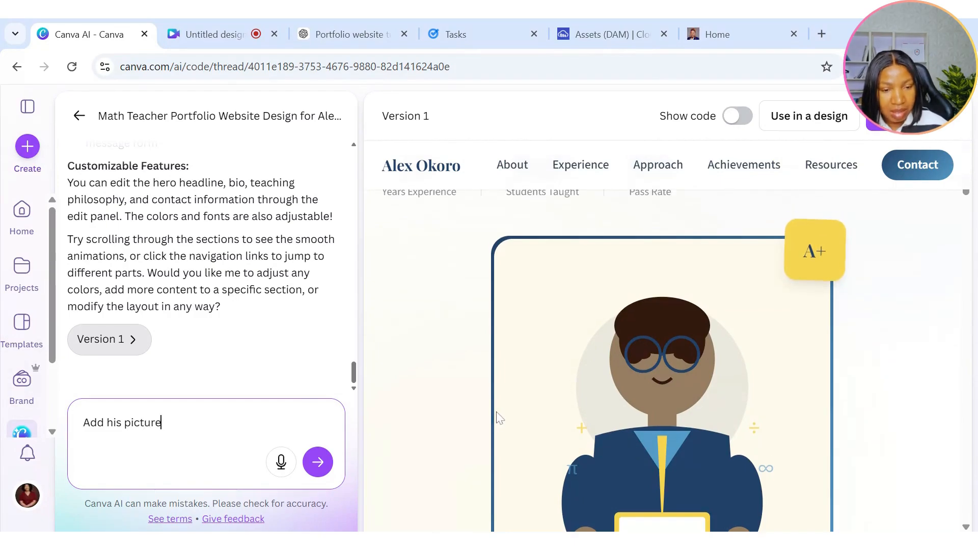
pyautogui.scroll(-4, 494, 430)
pyautogui.scroll(-2, 466, 431)
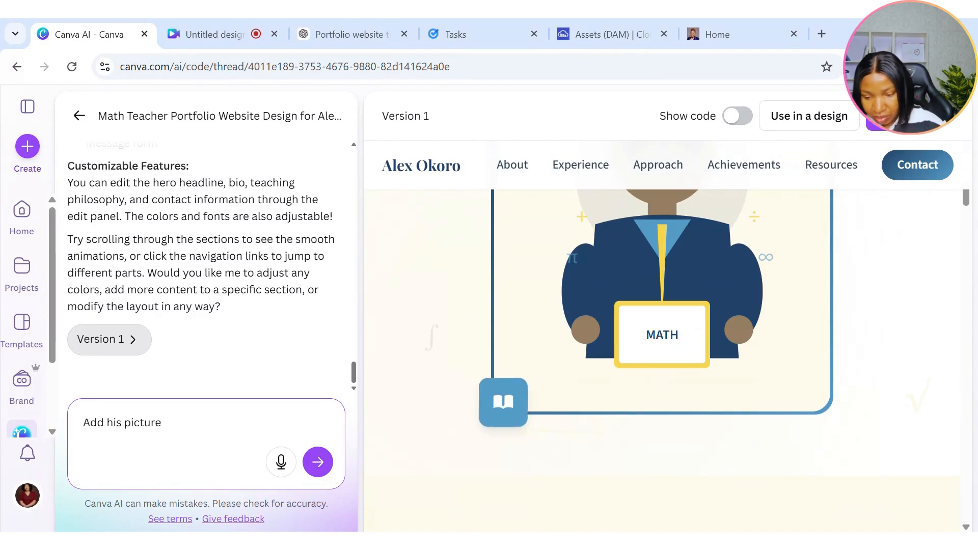
pyautogui.write('using')
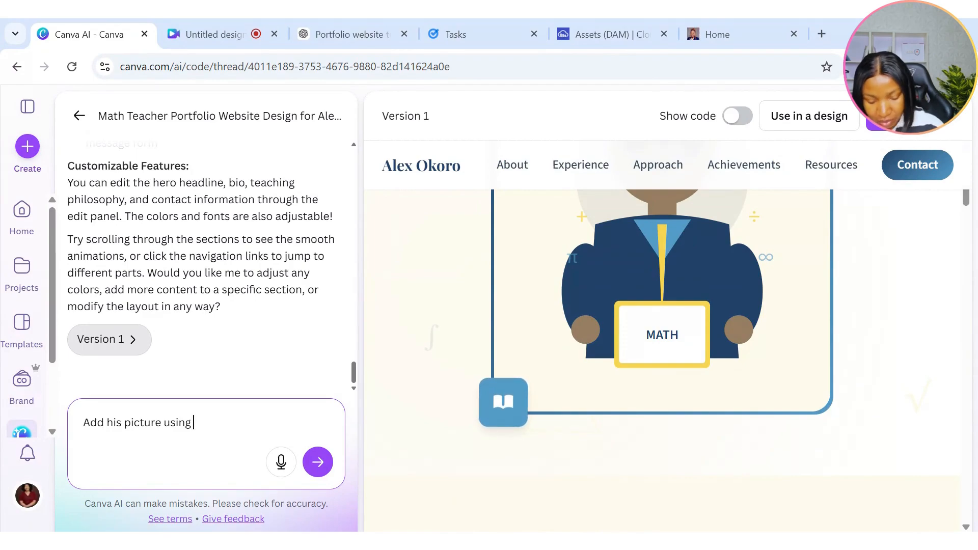
pyautogui.press('BackSpace')
pyautogui.press('BackSpace')
pyautogui.press('BackSpace')
pyautogui.press('BackSpace')
pyautogui.press('BackSpace')
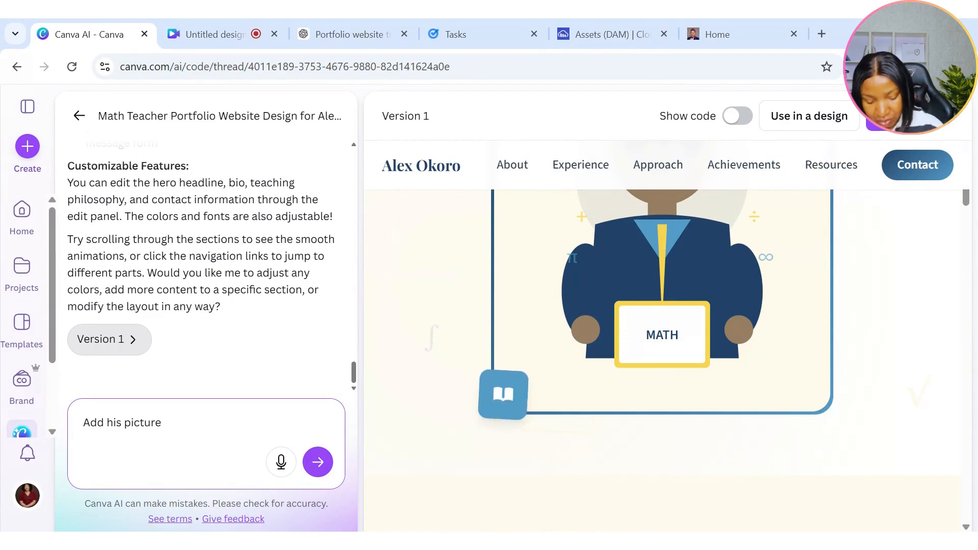
# Continue the request with ". here's the link containing his picture", paste the copied Cloudinary photo URL, and submit it.
pyautogui.write('here')
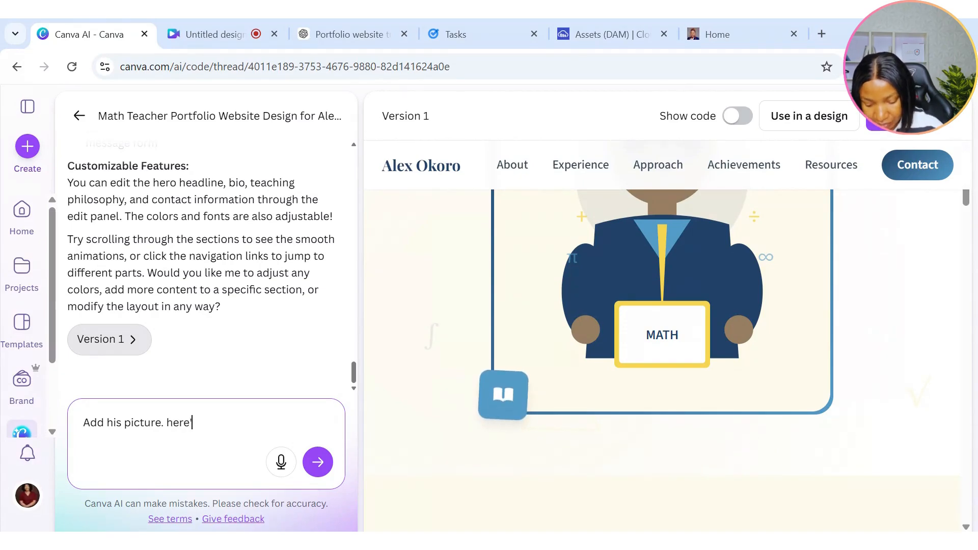
pyautogui.write("'s the link")
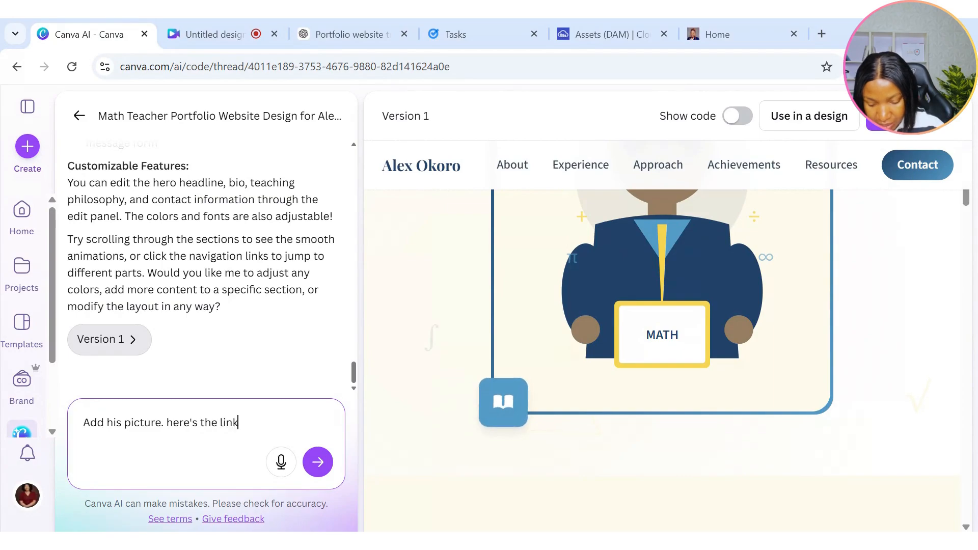
pyautogui.write(' contai')
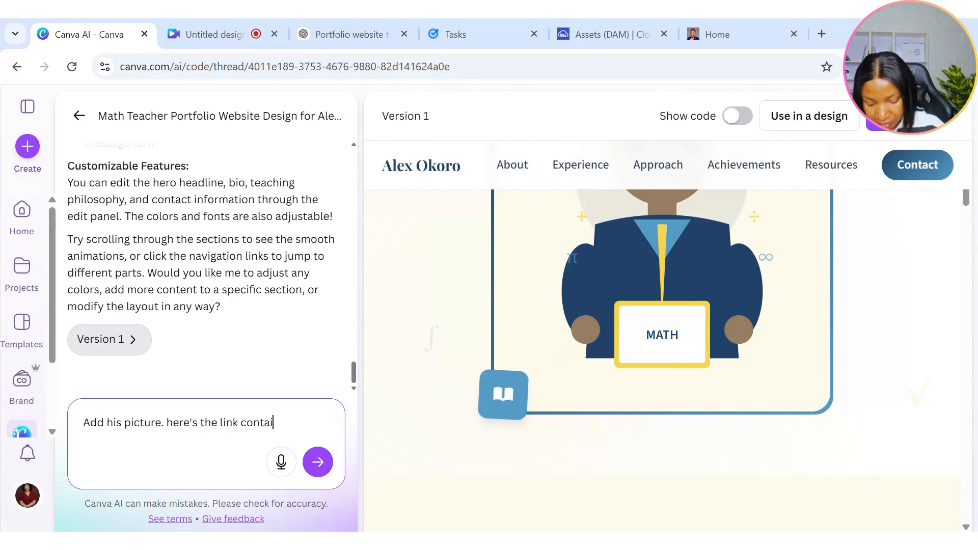
pyautogui.write('ning h')
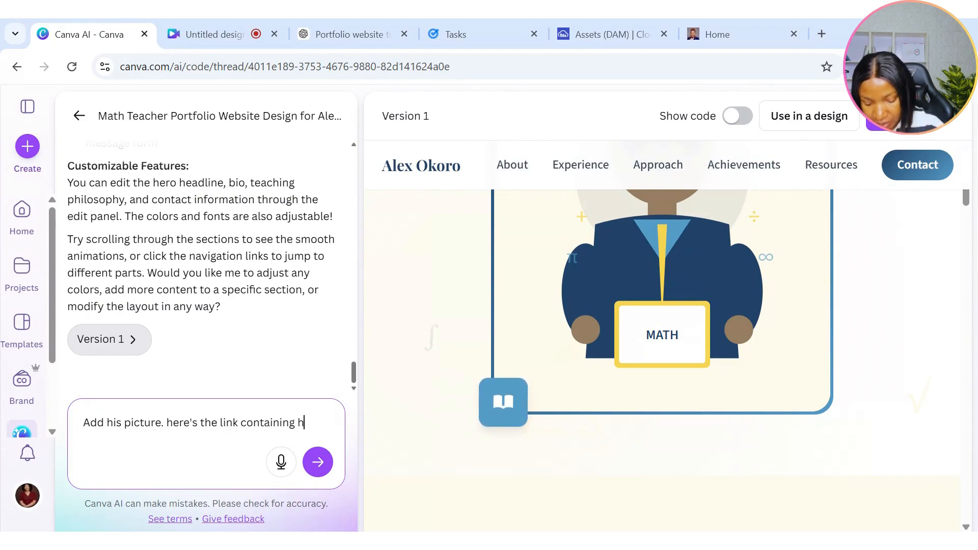
pyautogui.write('is pi')
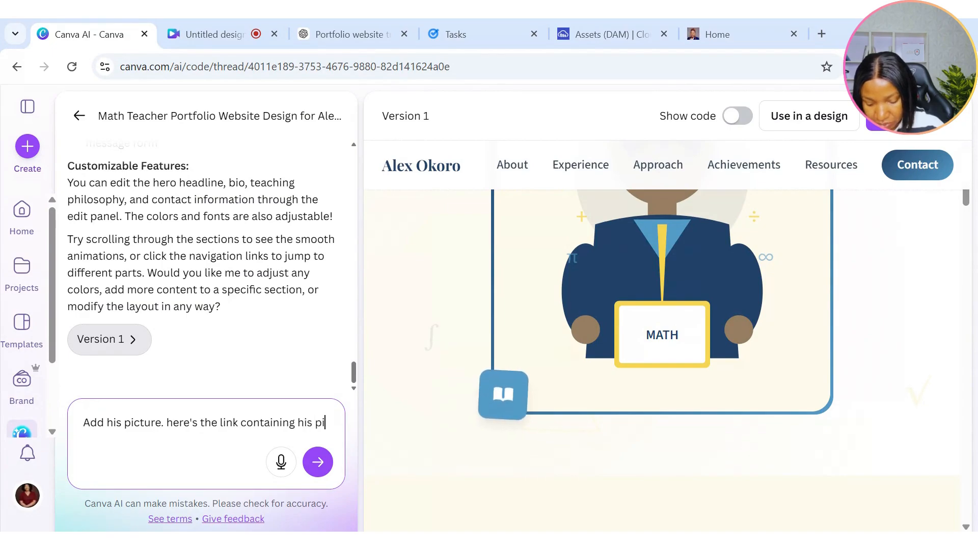
pyautogui.write('cture')
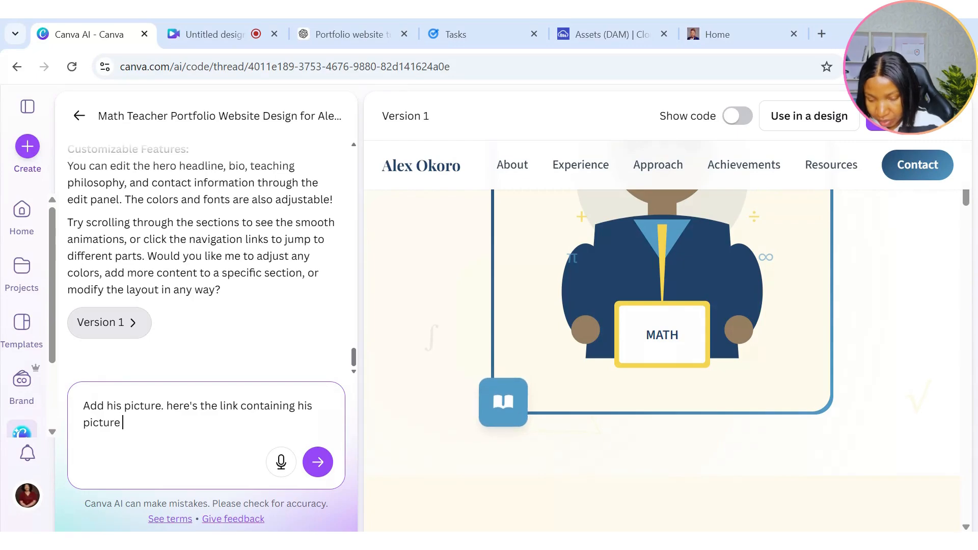
pyautogui.hotkey('ctrl', 'v')
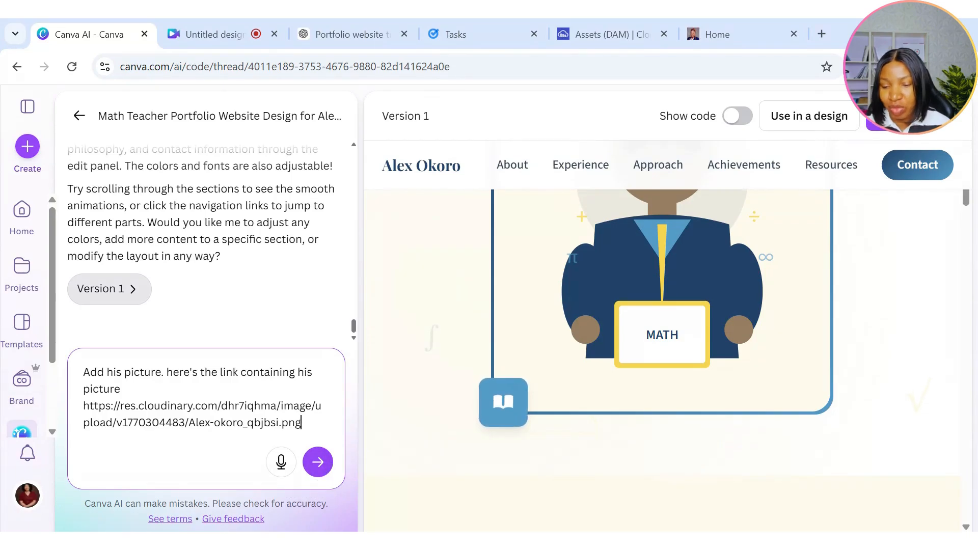
pyautogui.click(318, 462)
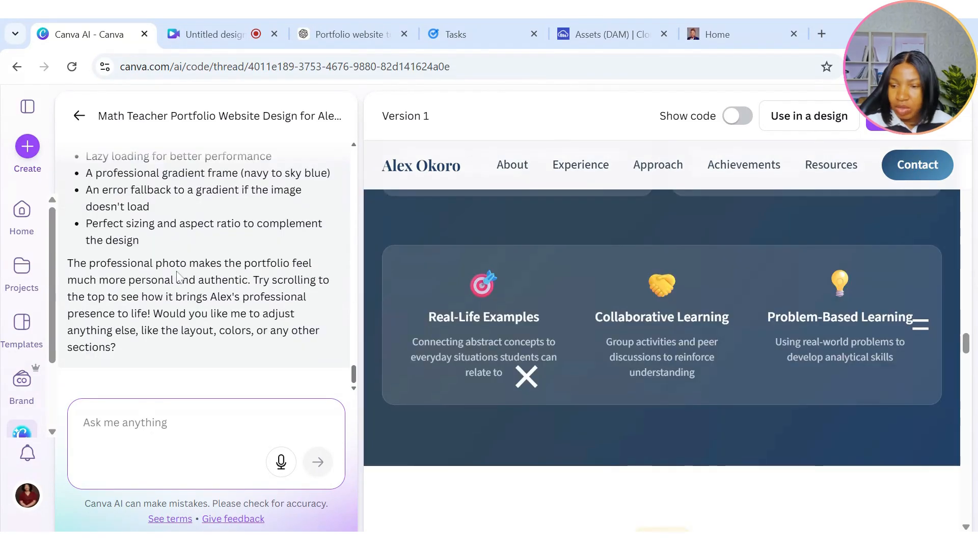
# Check the preview for the requested photo and send the follow-up message "I can't see the photo you added".
pyautogui.scroll(10, 659, 317)
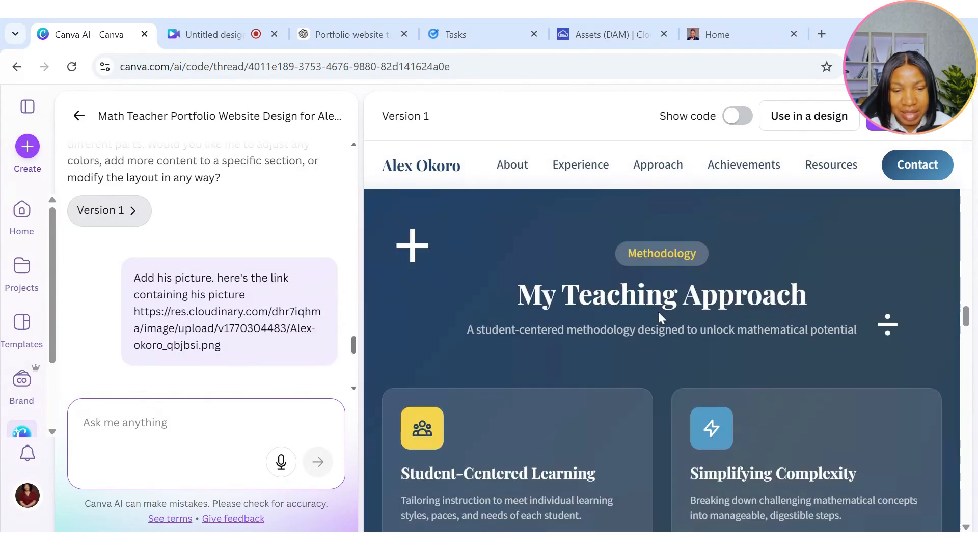
pyautogui.scroll(10, 659, 317)
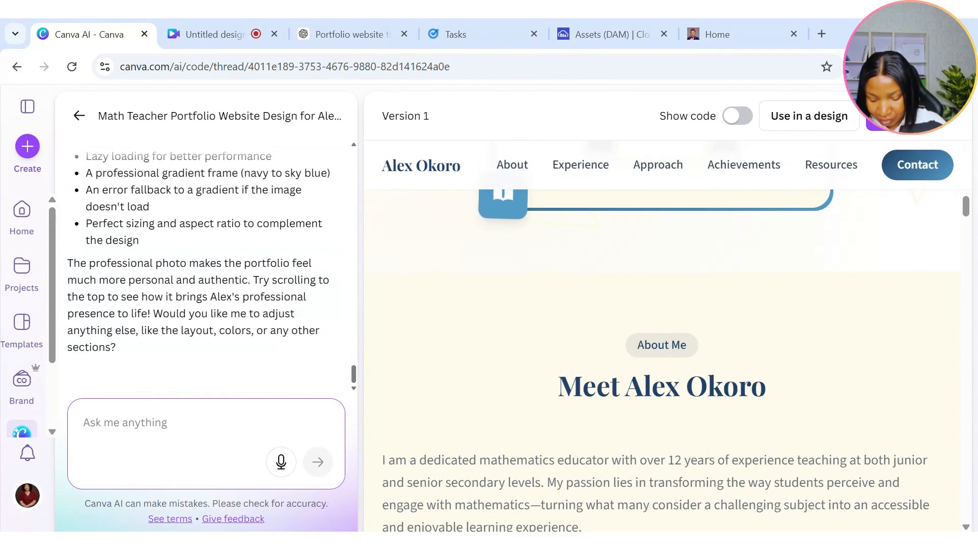
pyautogui.write('I')
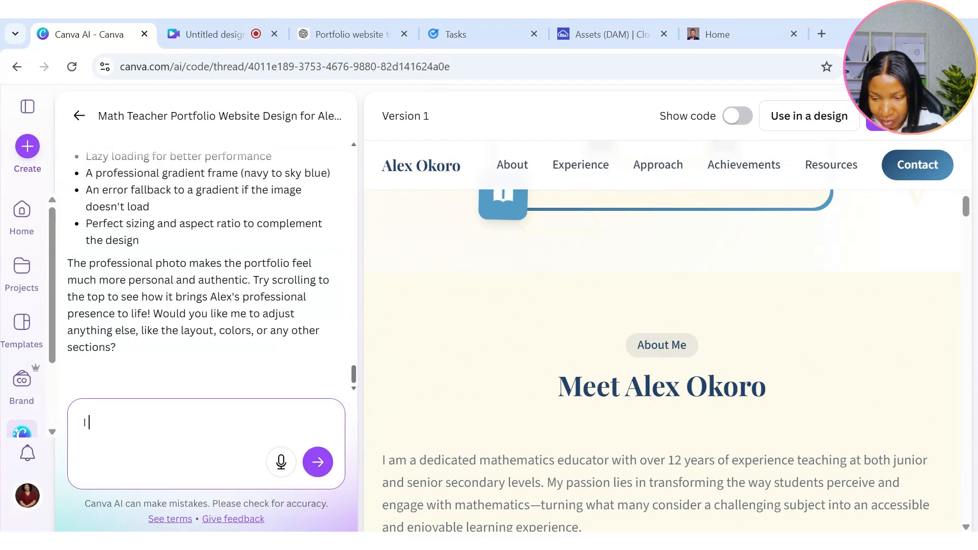
pyautogui.write(' can')
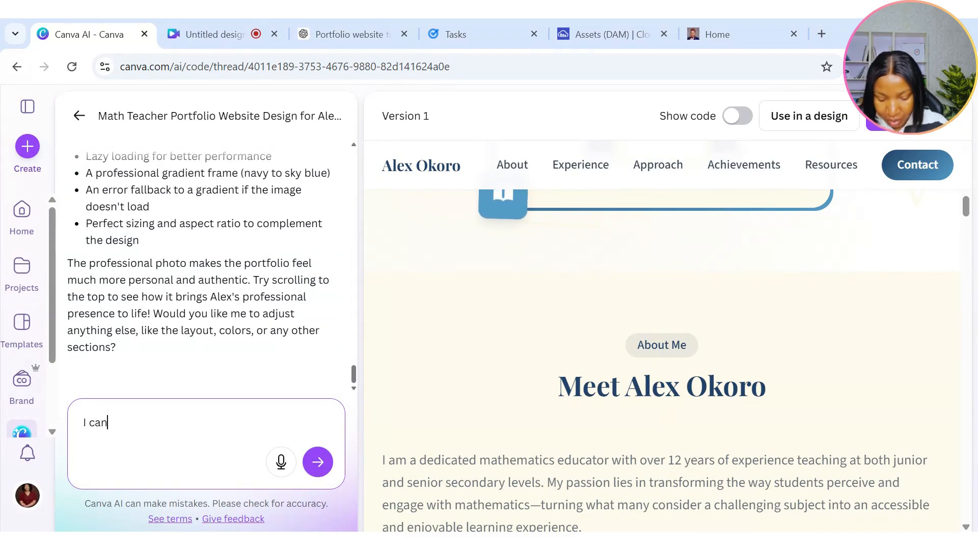
pyautogui.write("'t see the ")
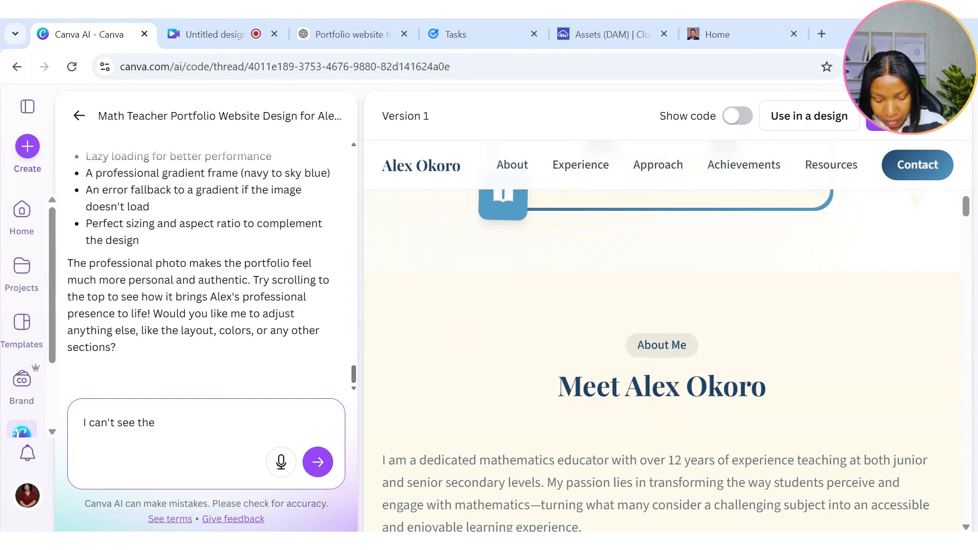
pyautogui.write('p')
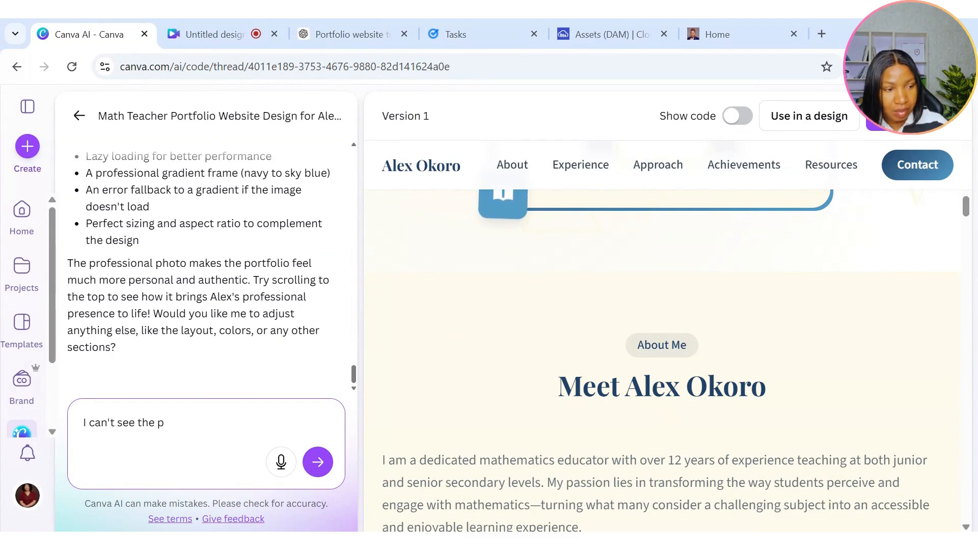
pyautogui.write('hoto')
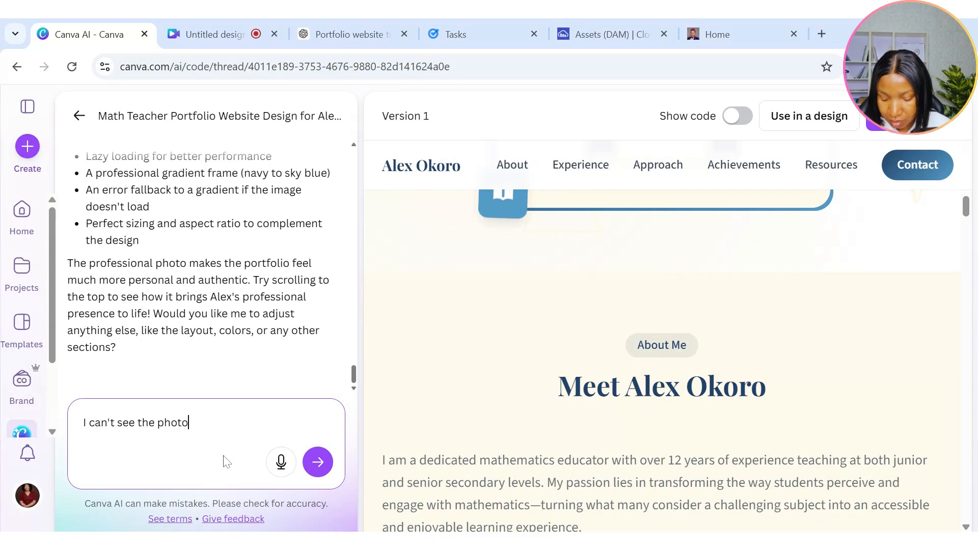
pyautogui.write(' you')
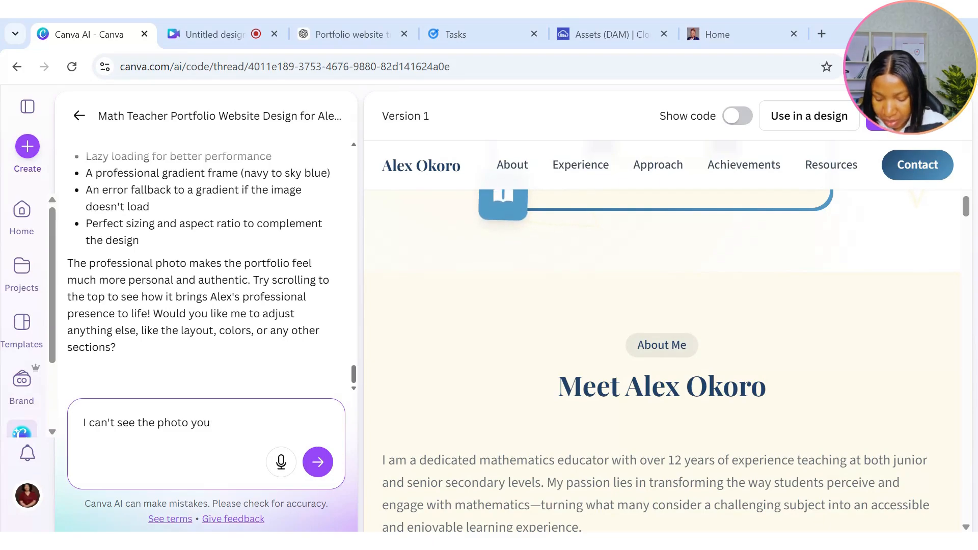
pyautogui.write(' added')
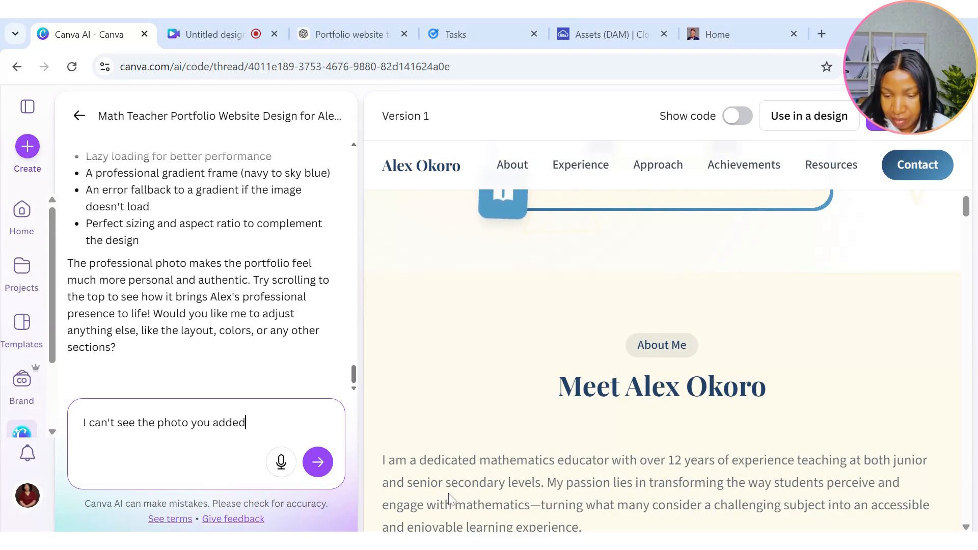
pyautogui.click(318, 462)
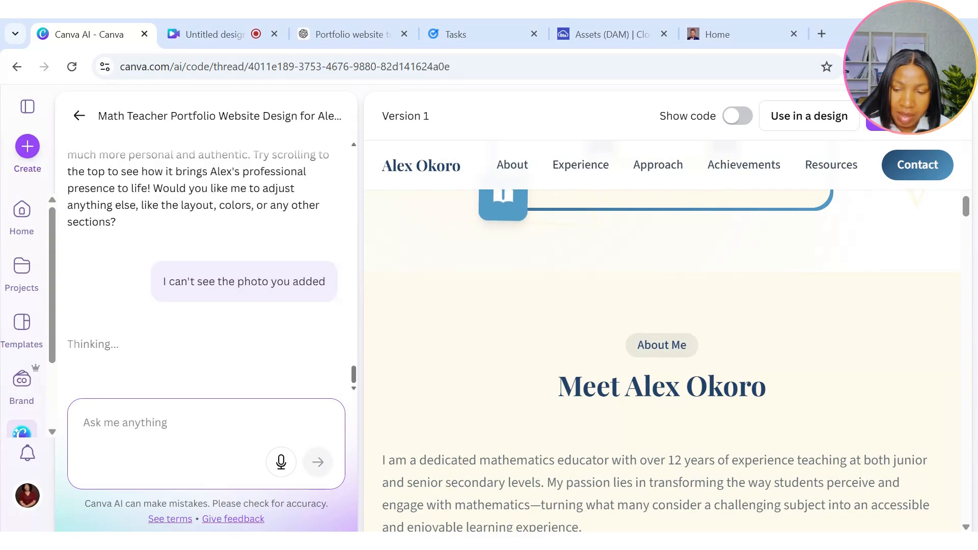
# Examine the Version 1 hero section, from its headline and statistics down to the portrait frame.
pyautogui.scroll(2, 545, 319)
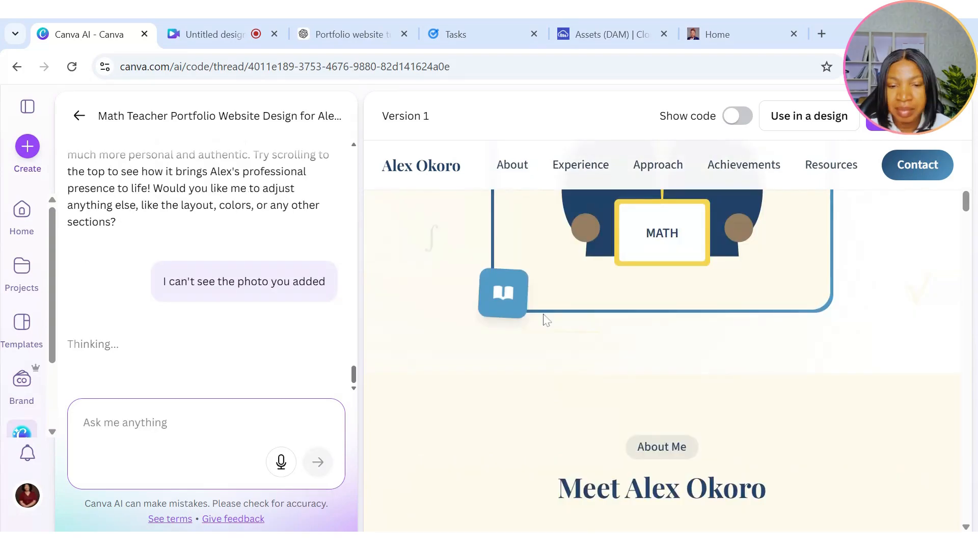
pyautogui.scroll(5, 545, 319)
pyautogui.scroll(2, 546, 319)
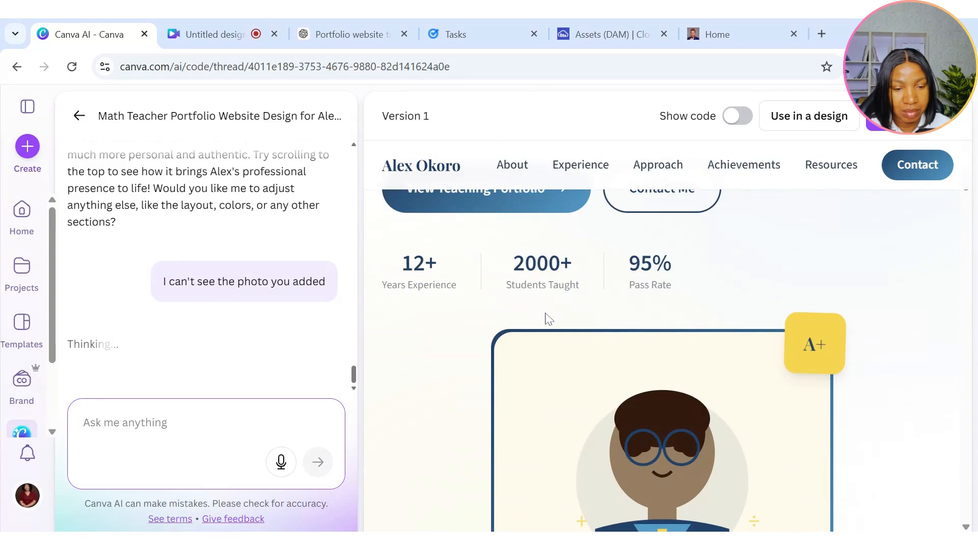
pyautogui.scroll(4, 547, 320)
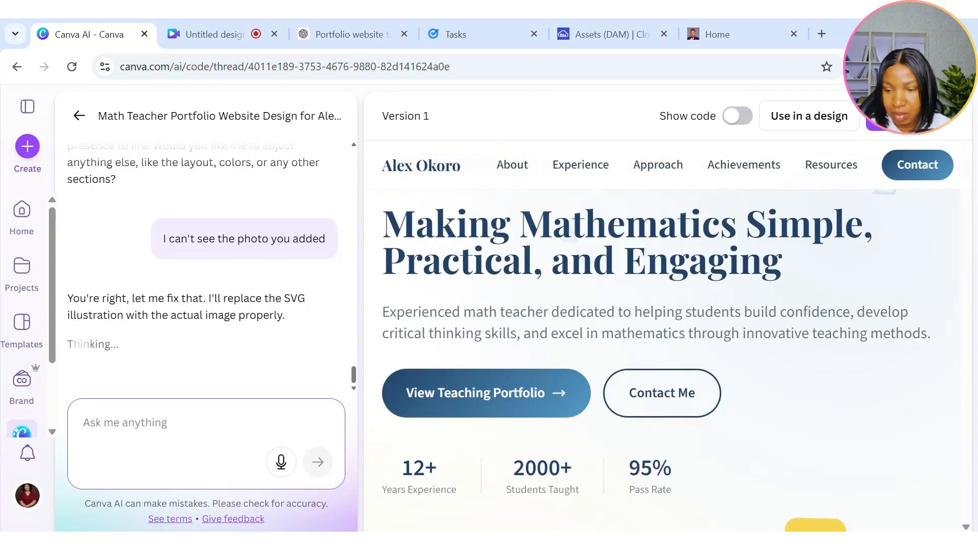
pyautogui.scroll(-2, 656, 367)
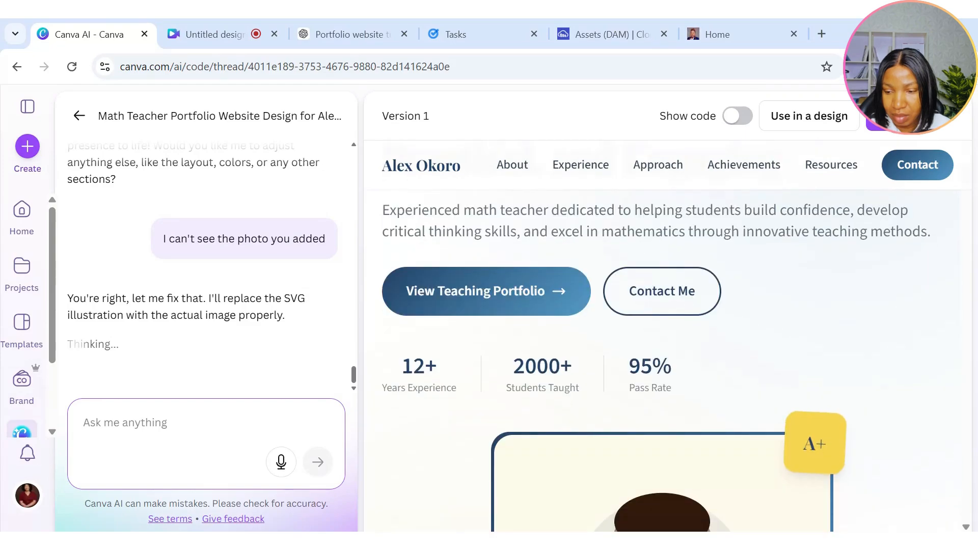
pyautogui.scroll(-9, 581, 322)
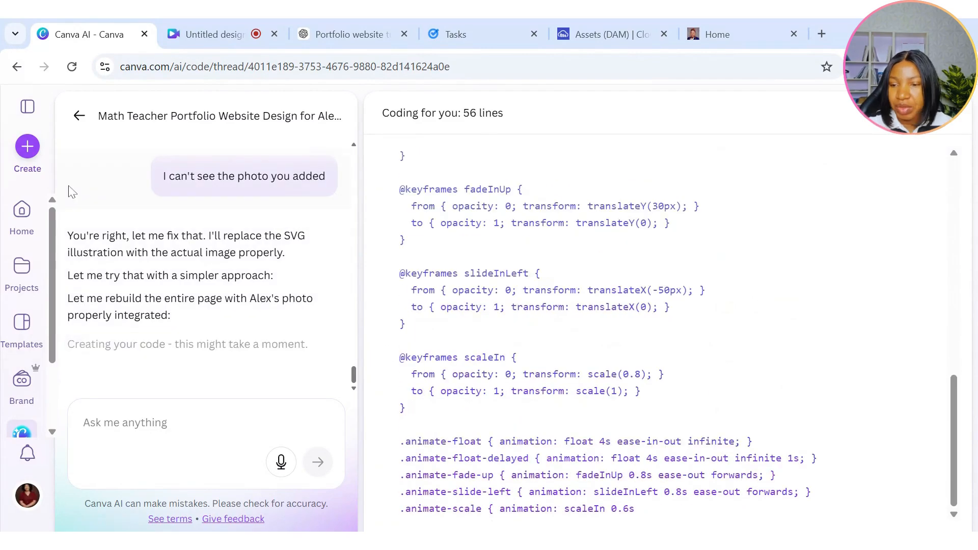
# Review the chat's replies to the photo request and to the follow-up message.
pyautogui.scroll(15, 178, 275)
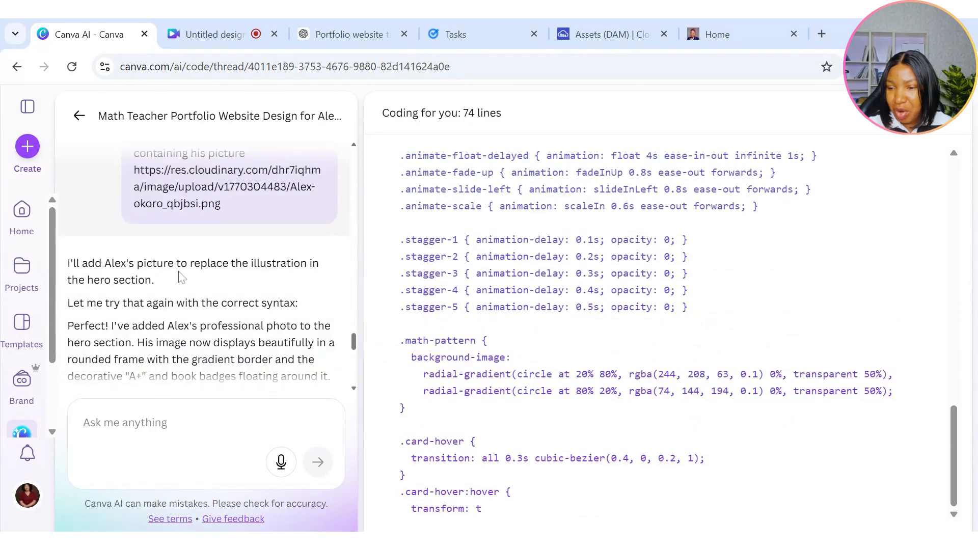
pyautogui.scroll(-15, 181, 279)
pyautogui.scroll(2, 181, 279)
pyautogui.scroll(-4, 181, 280)
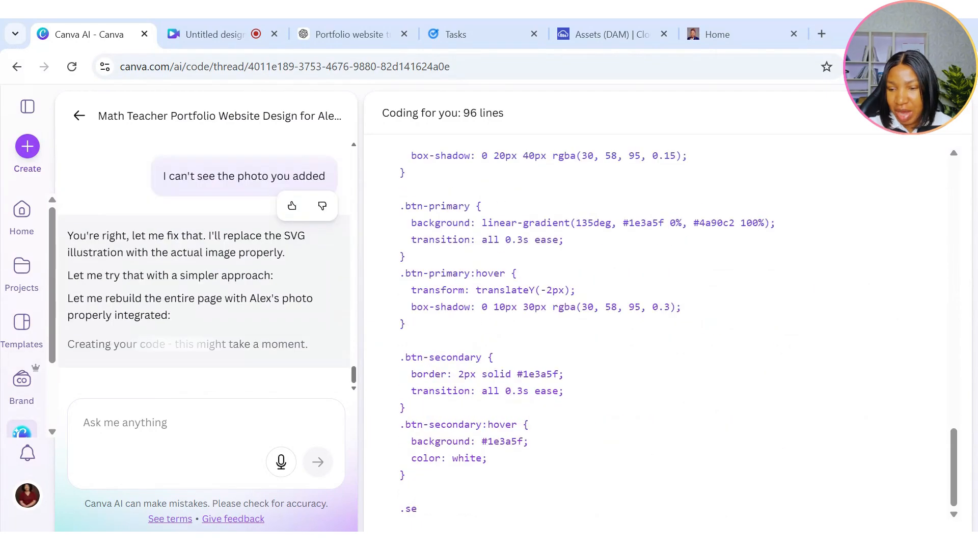
# Check the Version 2 hero section for the teacher's photo, from the statistics row through the full portrait frame.
pyautogui.scroll(2, 181, 238)
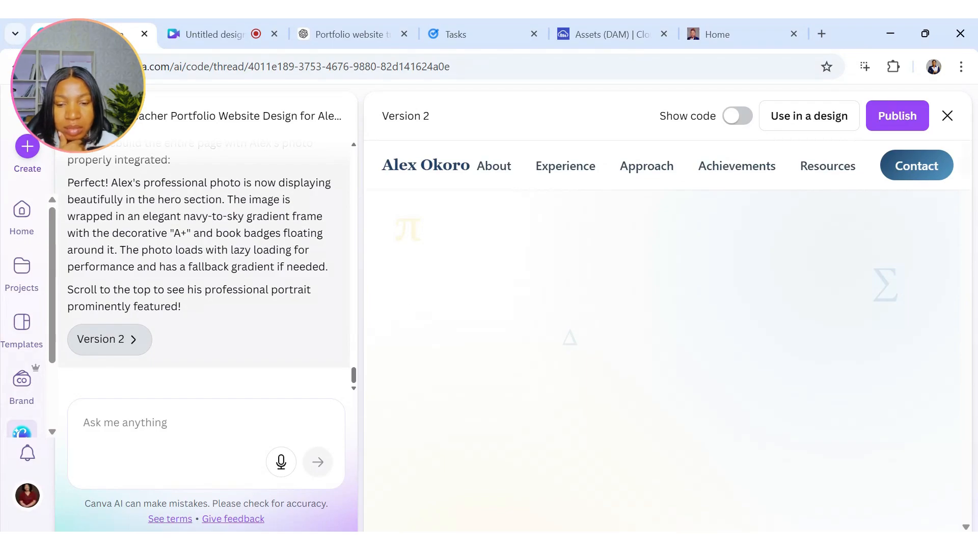
pyautogui.scroll(-8, 580, 269)
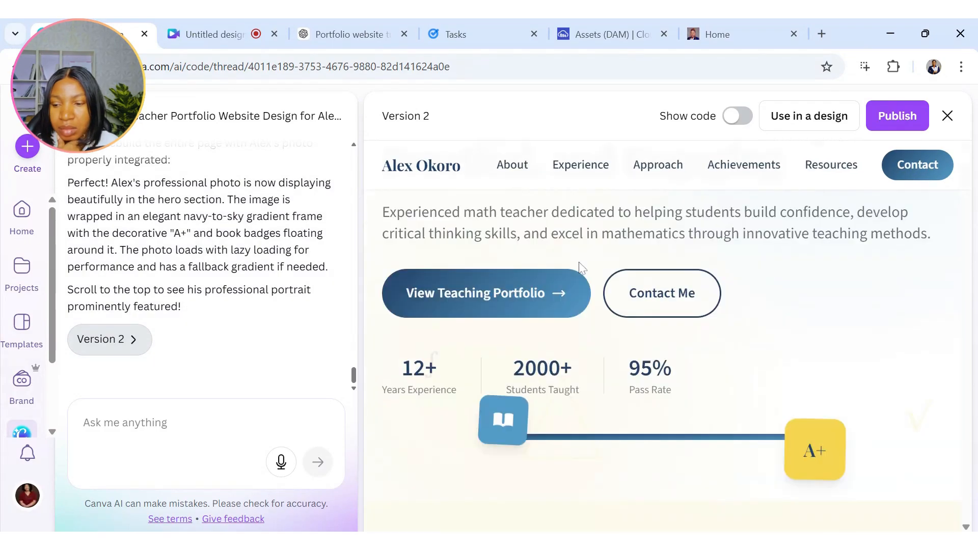
pyautogui.scroll(4, 581, 270)
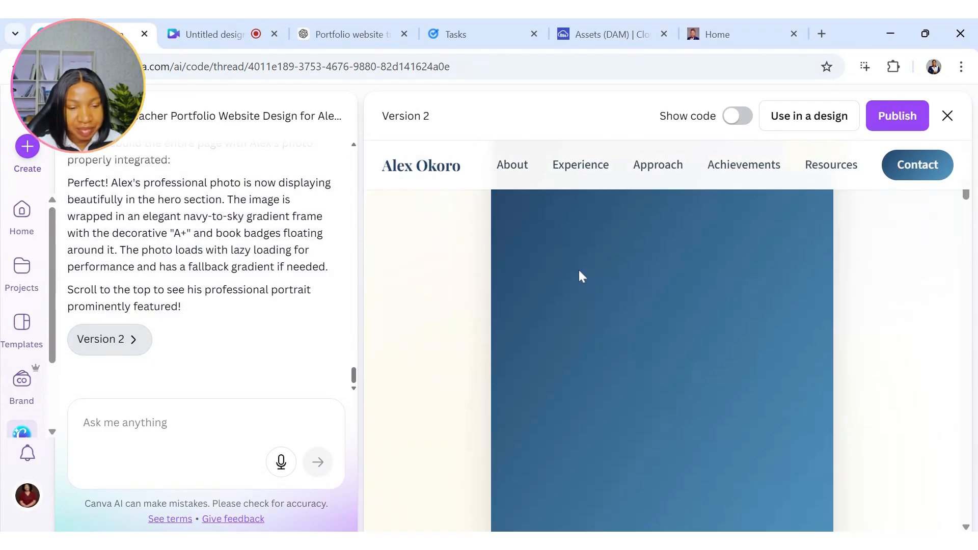
pyautogui.scroll(3, 581, 270)
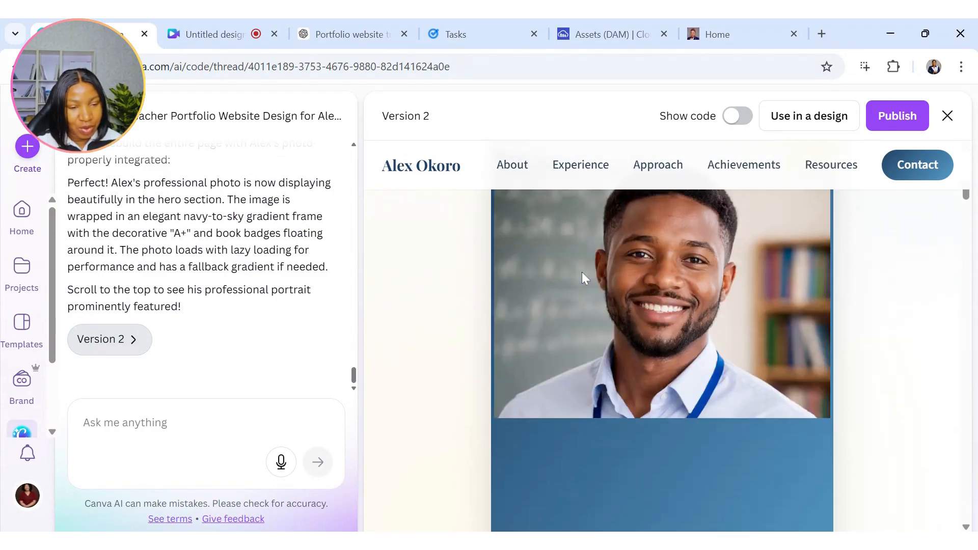
pyautogui.scroll(4, 582, 274)
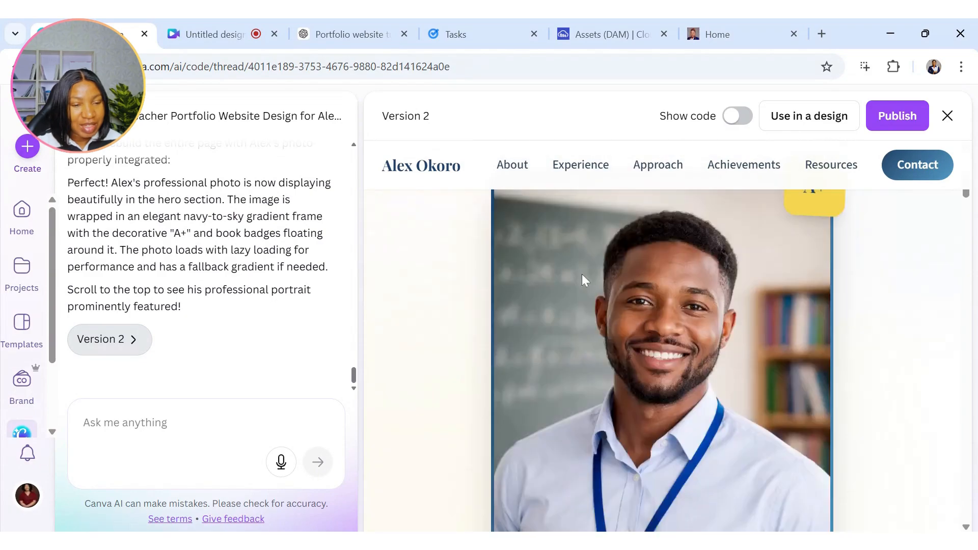
pyautogui.scroll(-3, 581, 278)
pyautogui.scroll(-8, 581, 279)
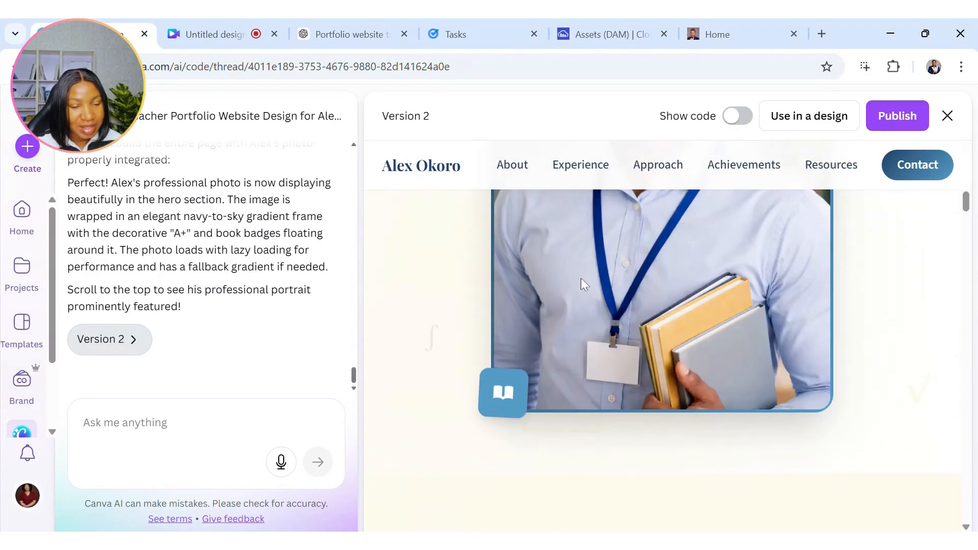
# Examine the Version 2 sections below the hero, from the teaching philosophy and Teaching Journey to the subjects, qualifications and teaching approach cards.
pyautogui.scroll(-8, 580, 285)
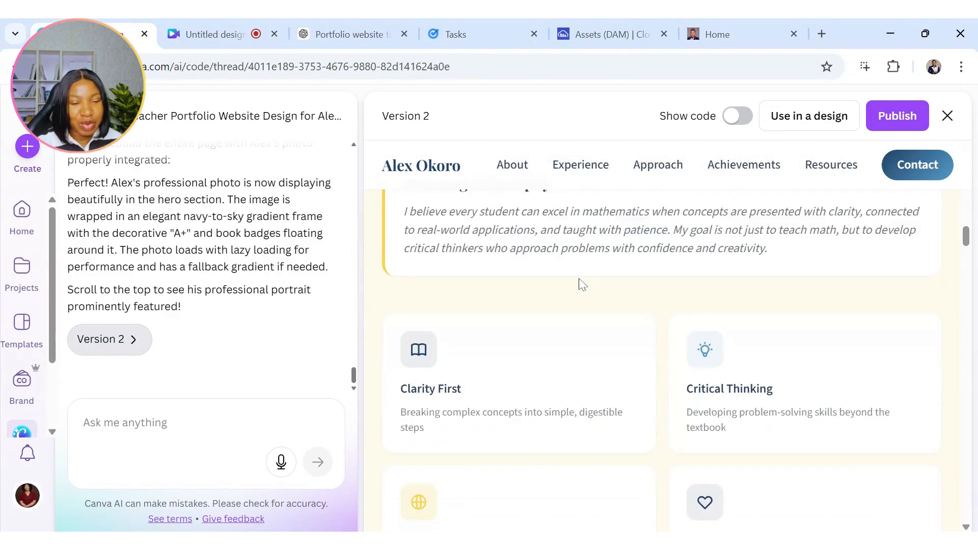
pyautogui.scroll(-7, 584, 289)
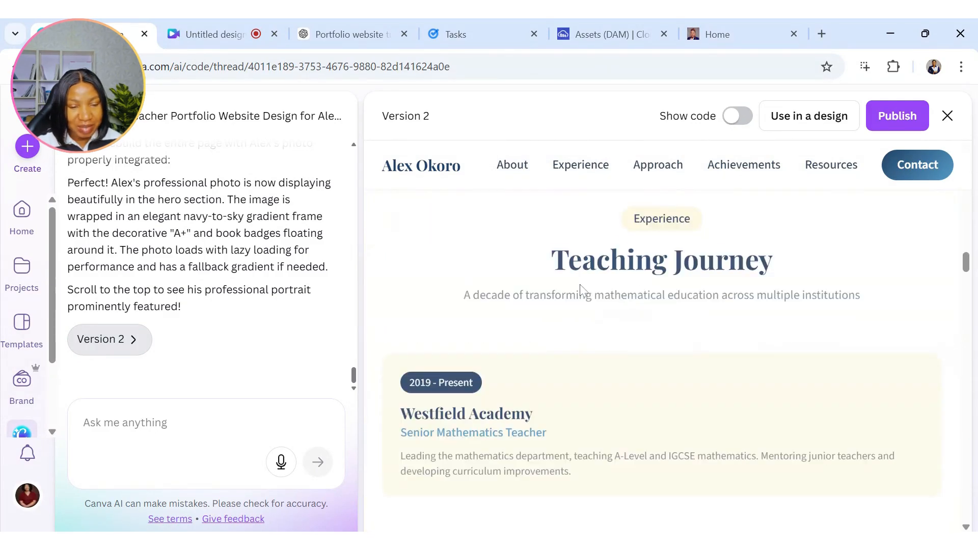
pyautogui.scroll(-6, 583, 290)
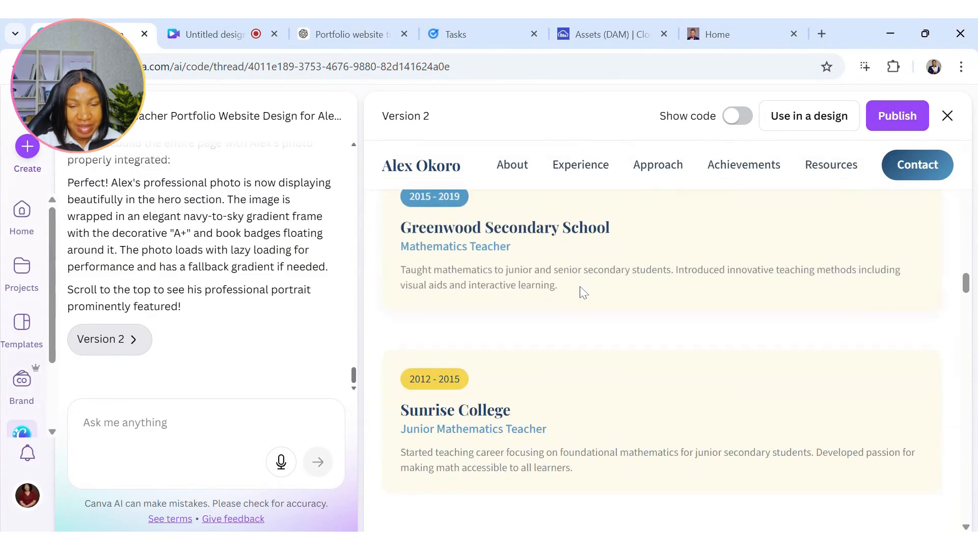
pyautogui.scroll(-6, 579, 284)
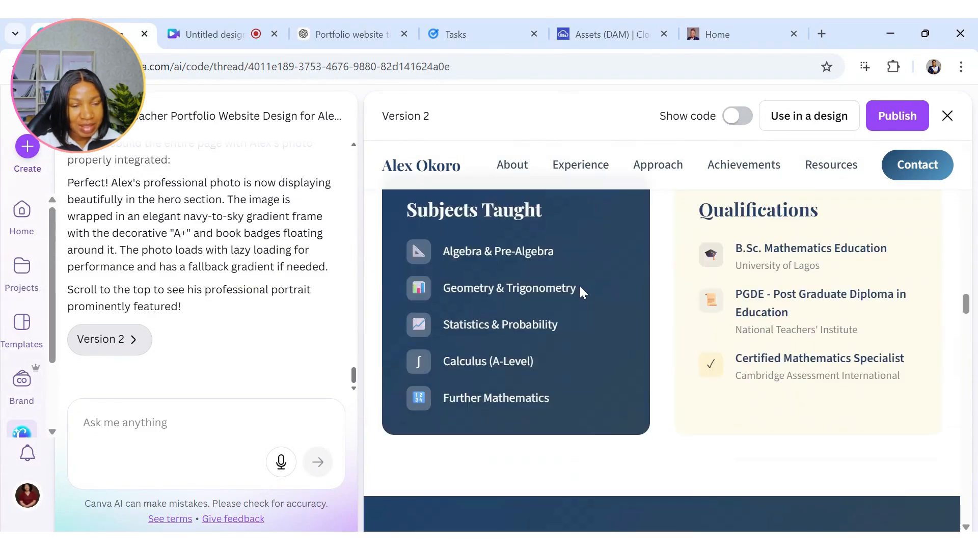
pyautogui.scroll(-5, 581, 289)
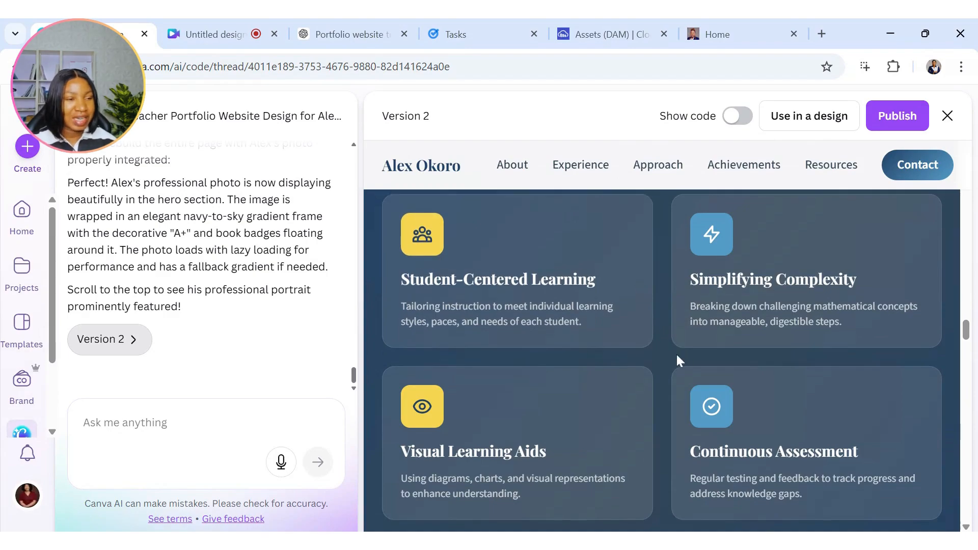
# Publish Version 2 at headios.my.canva.site/untitled-app and open the live website.
pyautogui.click(897, 120)
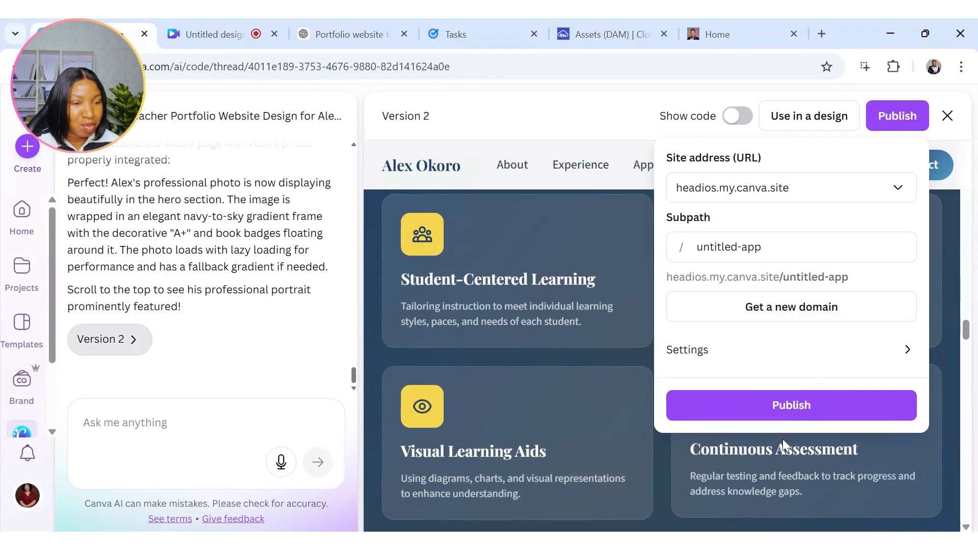
pyautogui.click(805, 406)
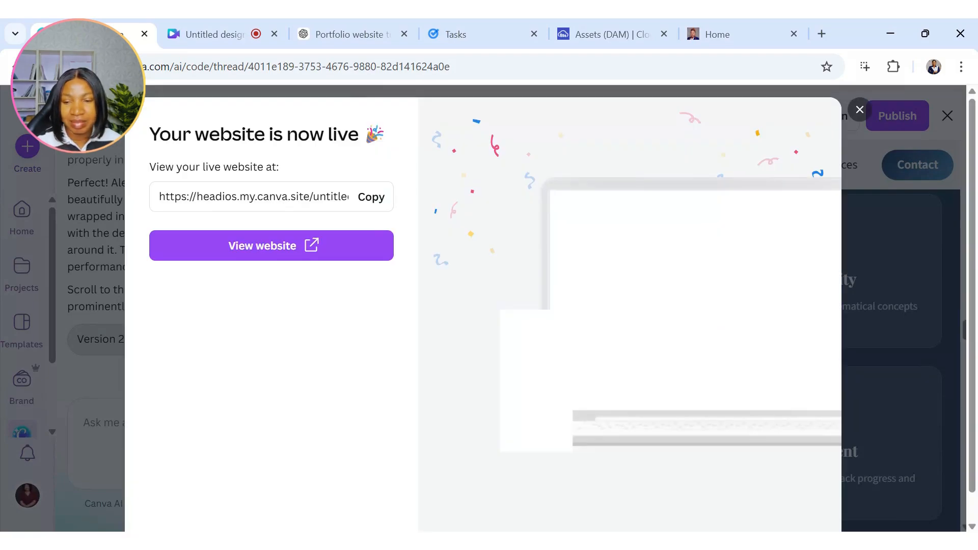
pyautogui.click(277, 245)
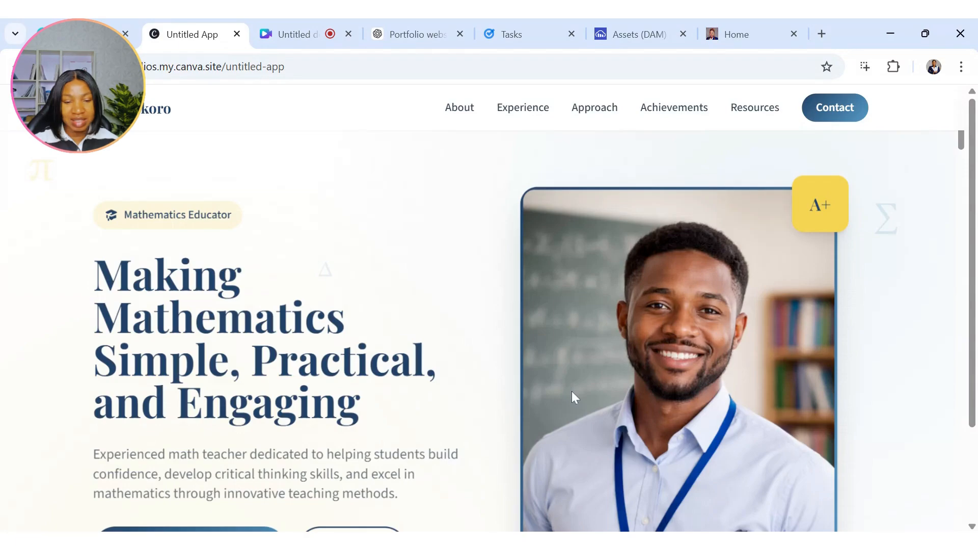
# Examine the live website from the hero and About sections through Experience, Approach, Achievements, Resources and Testimonials.
pyautogui.scroll(-5, 453, 332)
pyautogui.scroll(2, 452, 332)
pyautogui.scroll(-2, 455, 331)
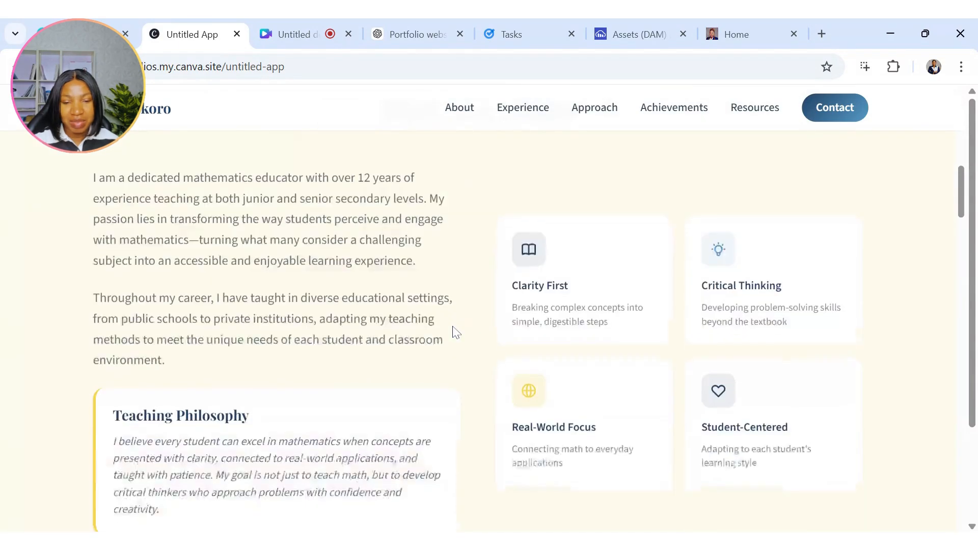
pyautogui.scroll(3, 453, 332)
pyautogui.scroll(-10, 453, 334)
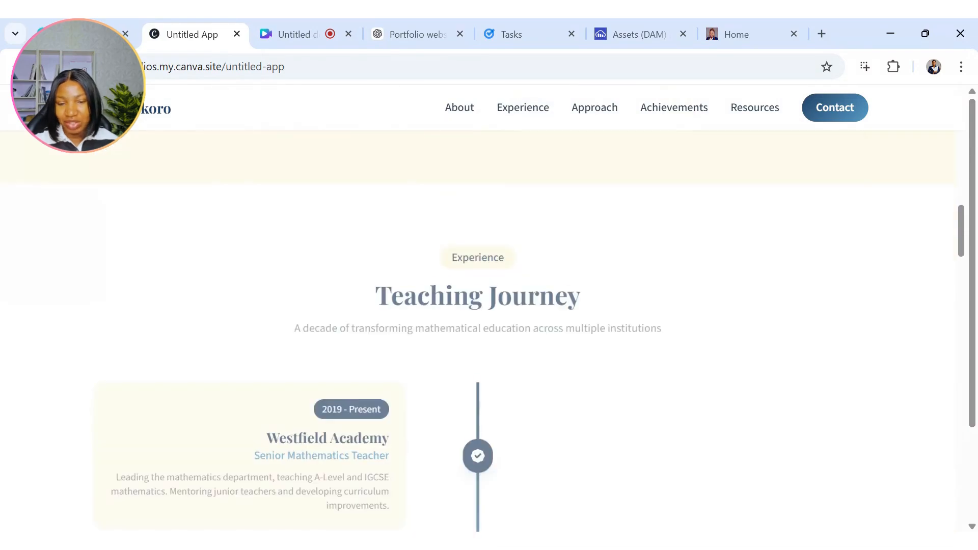
pyautogui.scroll(-12, 479, 331)
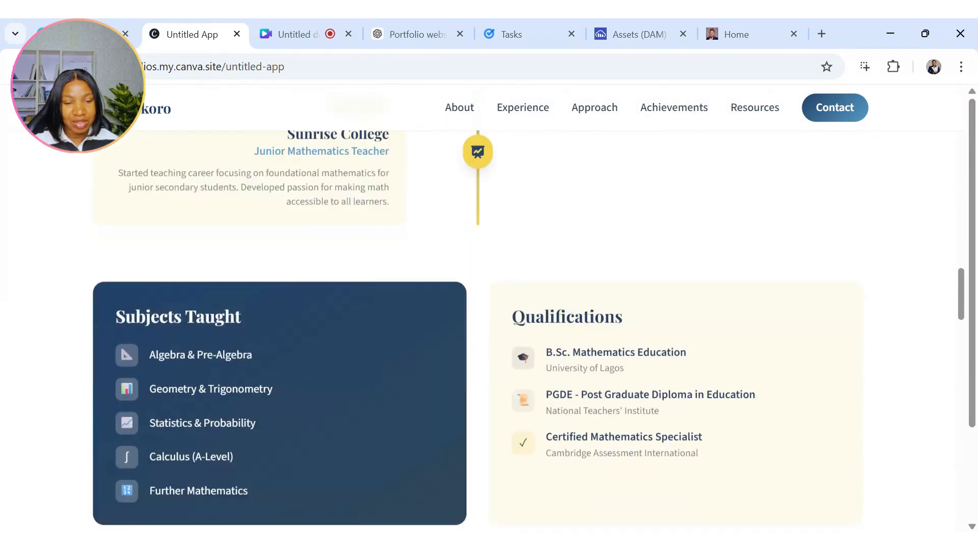
pyautogui.scroll(-13, 455, 330)
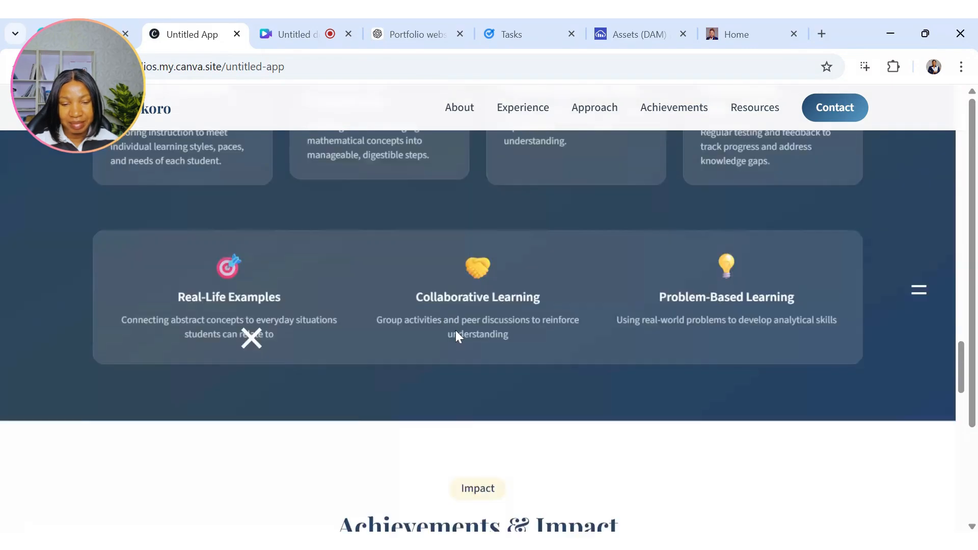
pyautogui.scroll(-10, 456, 330)
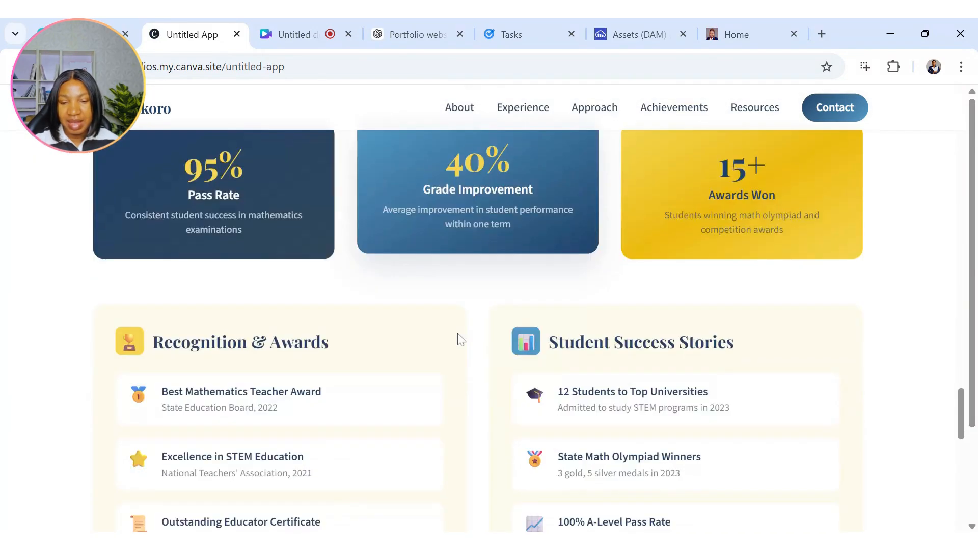
pyautogui.scroll(-9, 461, 339)
pyautogui.scroll(-7, 461, 340)
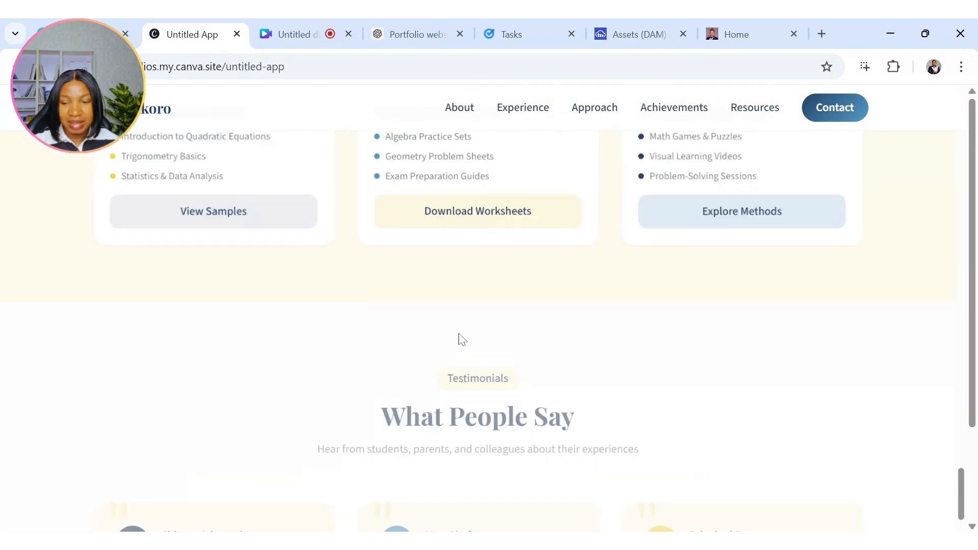
pyautogui.scroll(-12, 461, 340)
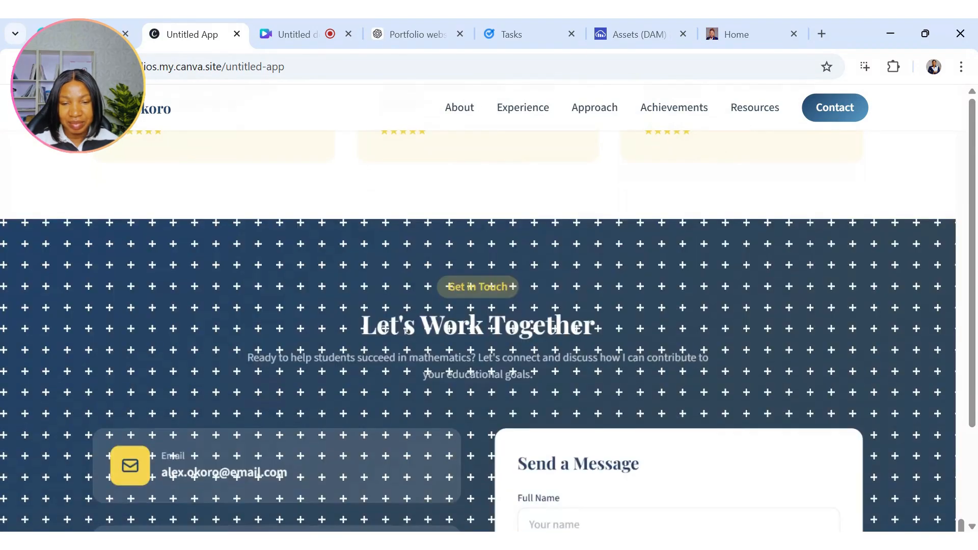
# Check the legibility of the live site's Get in Touch section, including its contact details and message form.
pyautogui.scroll(-2, 461, 339)
pyautogui.scroll(6, 461, 339)
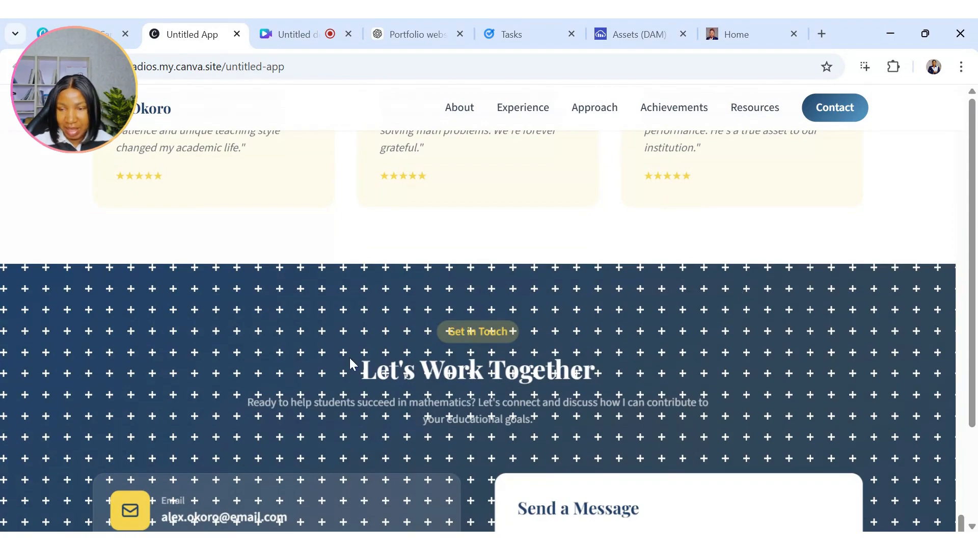
pyautogui.scroll(-8, 350, 358)
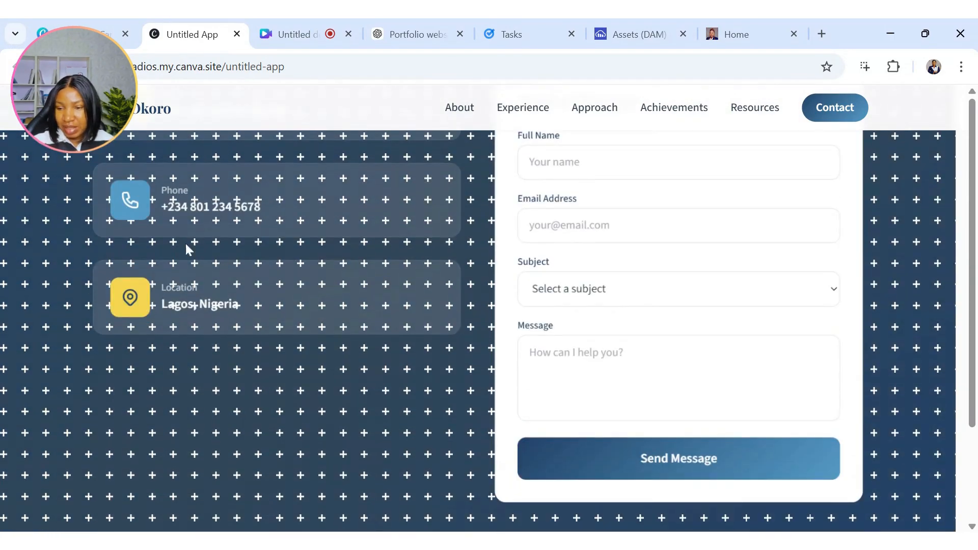
pyautogui.scroll(4, 268, 243)
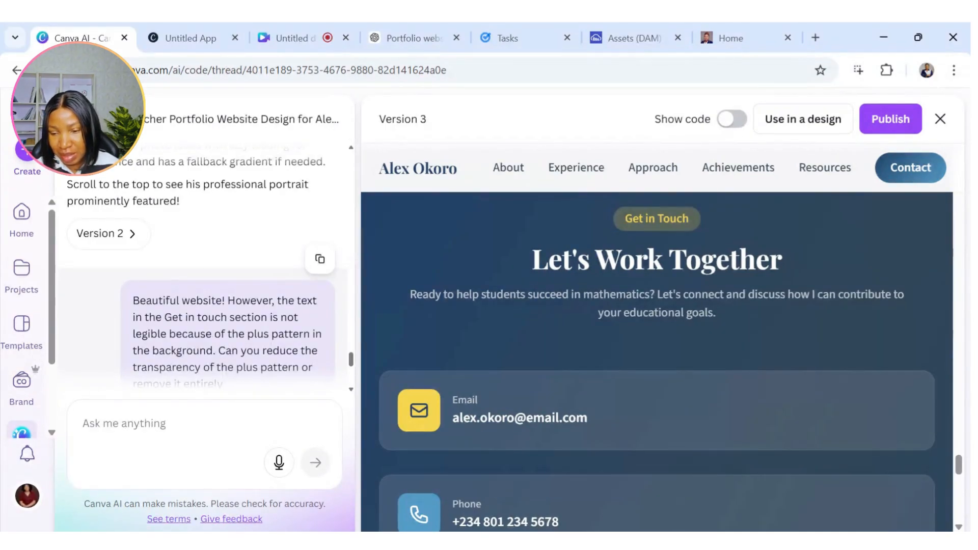
# Review the chat request about the plus pattern in the Get in Touch section and the reply to it.
pyautogui.scroll(-2, 203, 291)
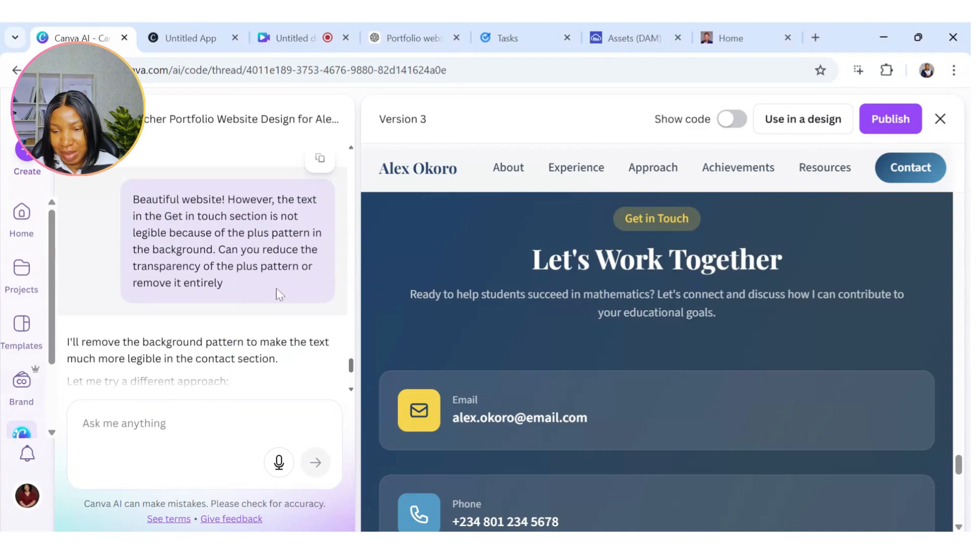
pyautogui.scroll(-2, 286, 308)
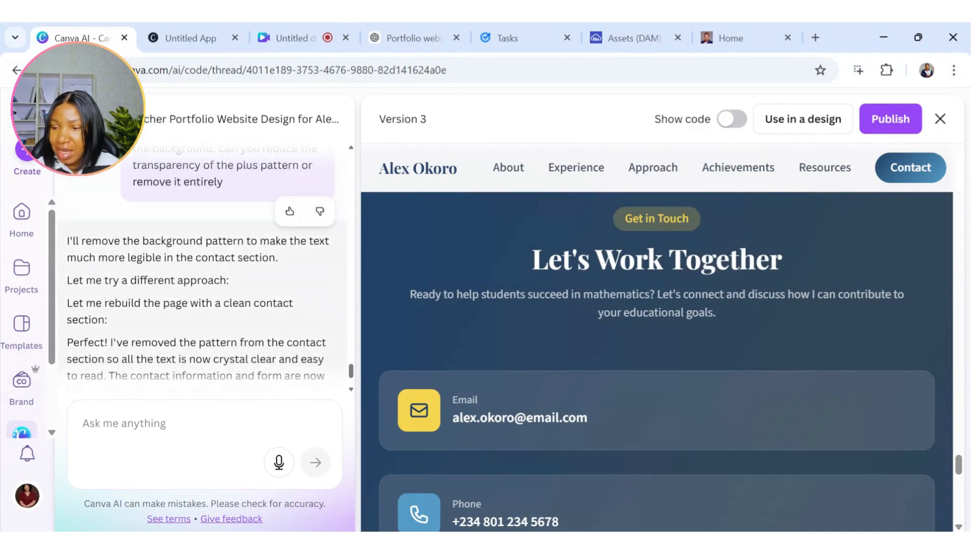
pyautogui.scroll(-2, 211, 288)
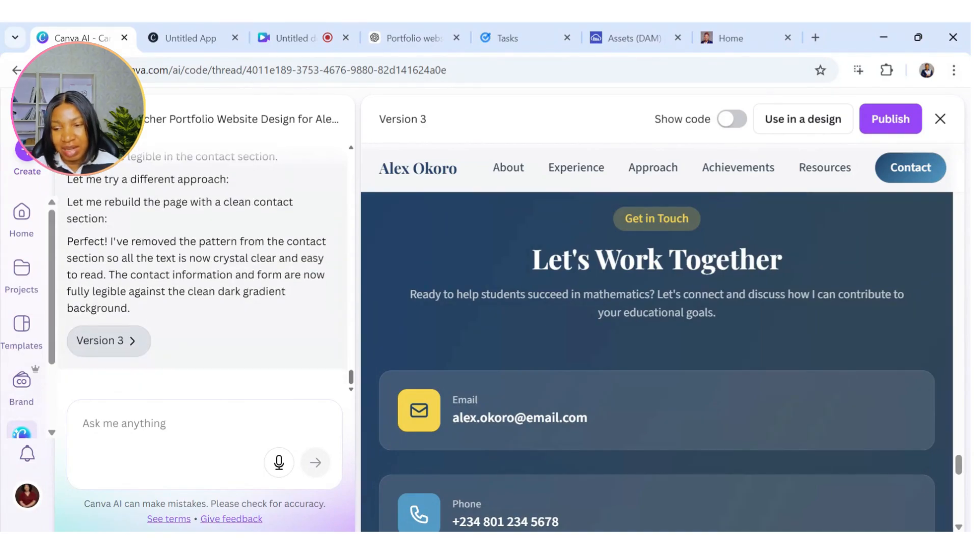
pyautogui.scroll(2, 210, 288)
# Examine the Version 3 Get in Touch section, comparing the email, phone and location cards against the background.
pyautogui.scroll(-3, 532, 316)
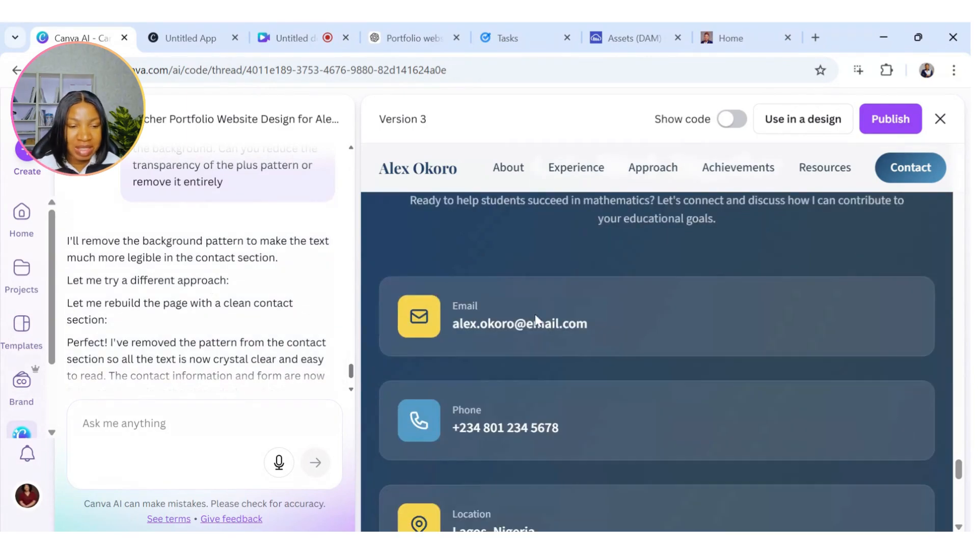
pyautogui.scroll(-6, 535, 324)
pyautogui.scroll(4, 540, 321)
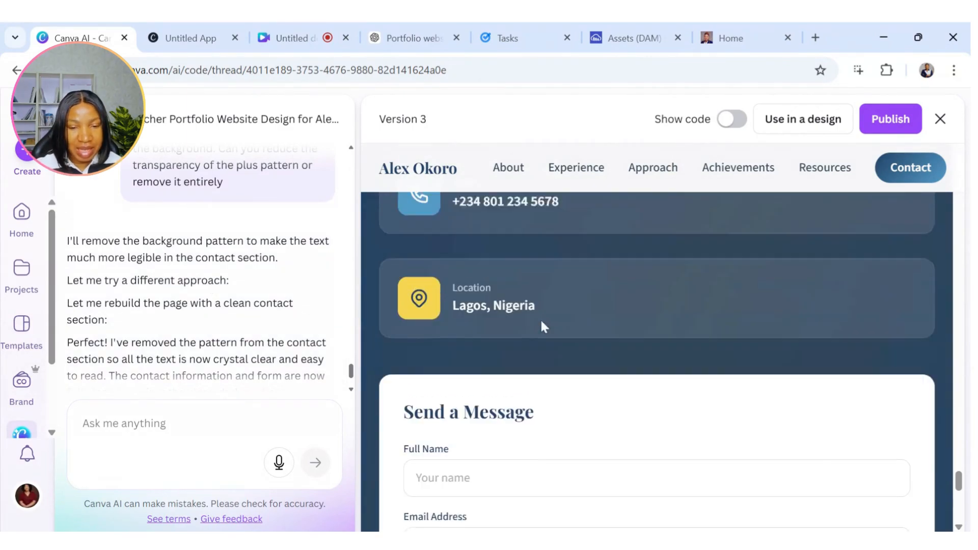
pyautogui.scroll(2, 541, 320)
pyautogui.scroll(-4, 540, 322)
pyautogui.scroll(4, 540, 322)
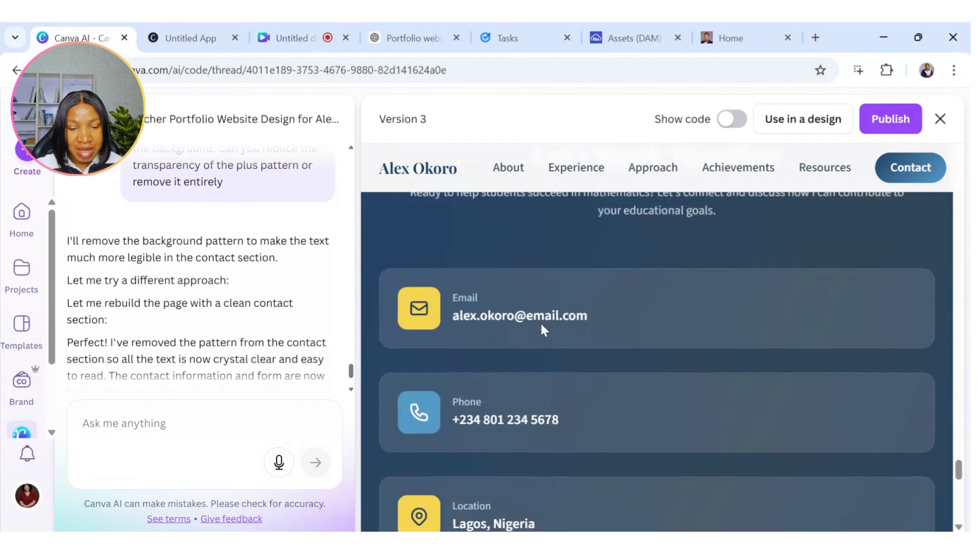
pyautogui.scroll(-4, 539, 323)
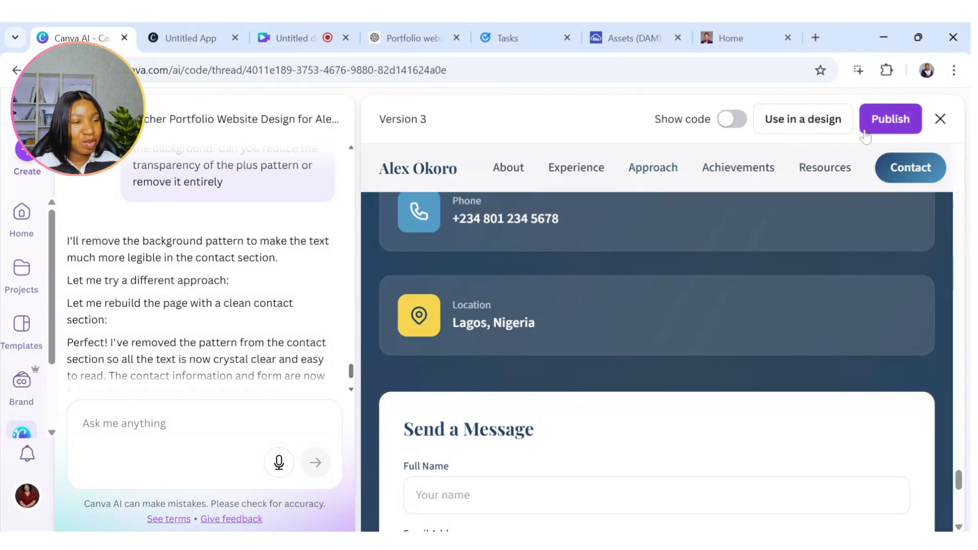
# Use Version 3 in a website design and open the website publishing options.
pyautogui.click(809, 120)
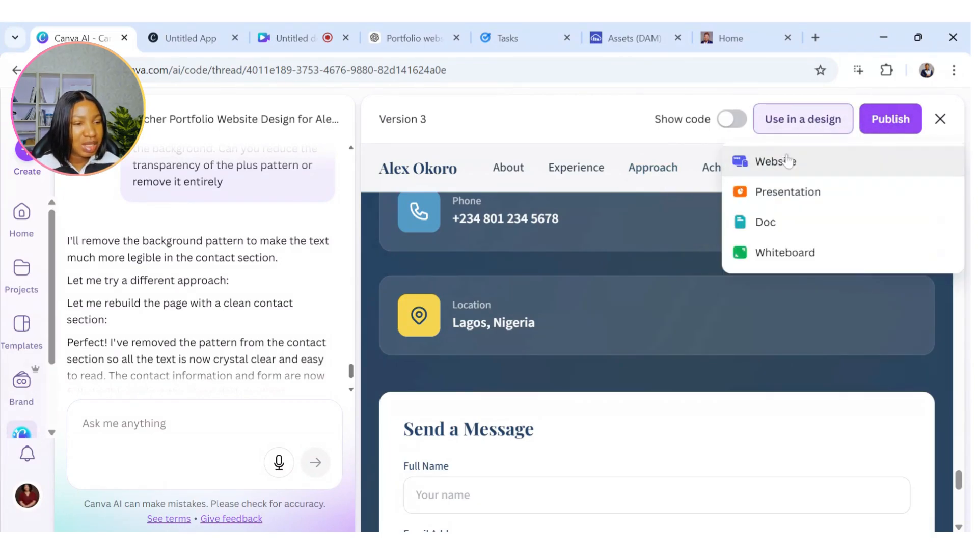
pyautogui.click(789, 164)
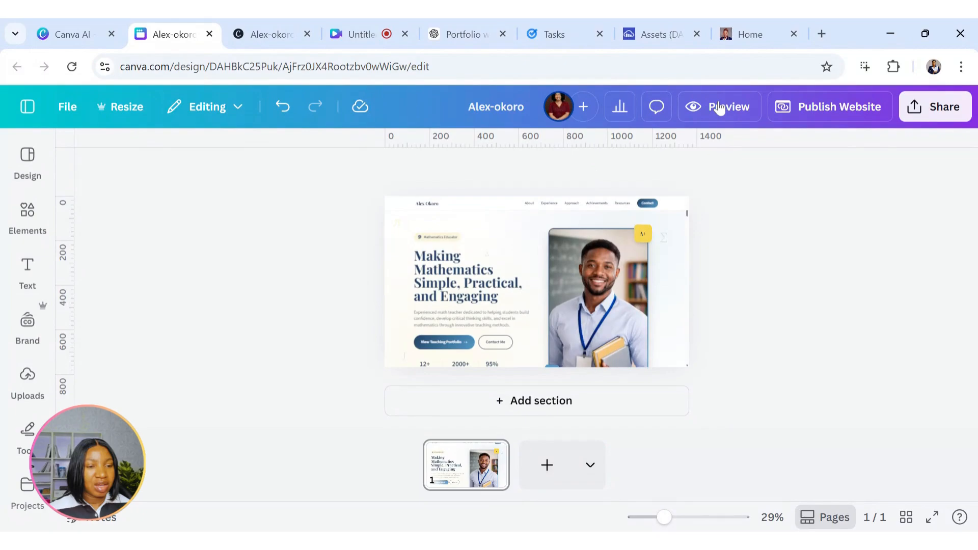
pyautogui.click(847, 118)
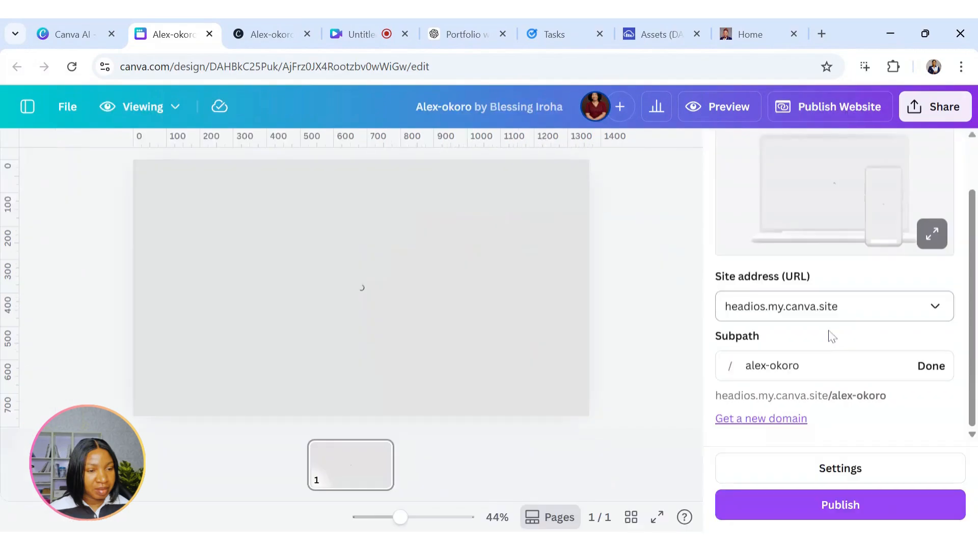